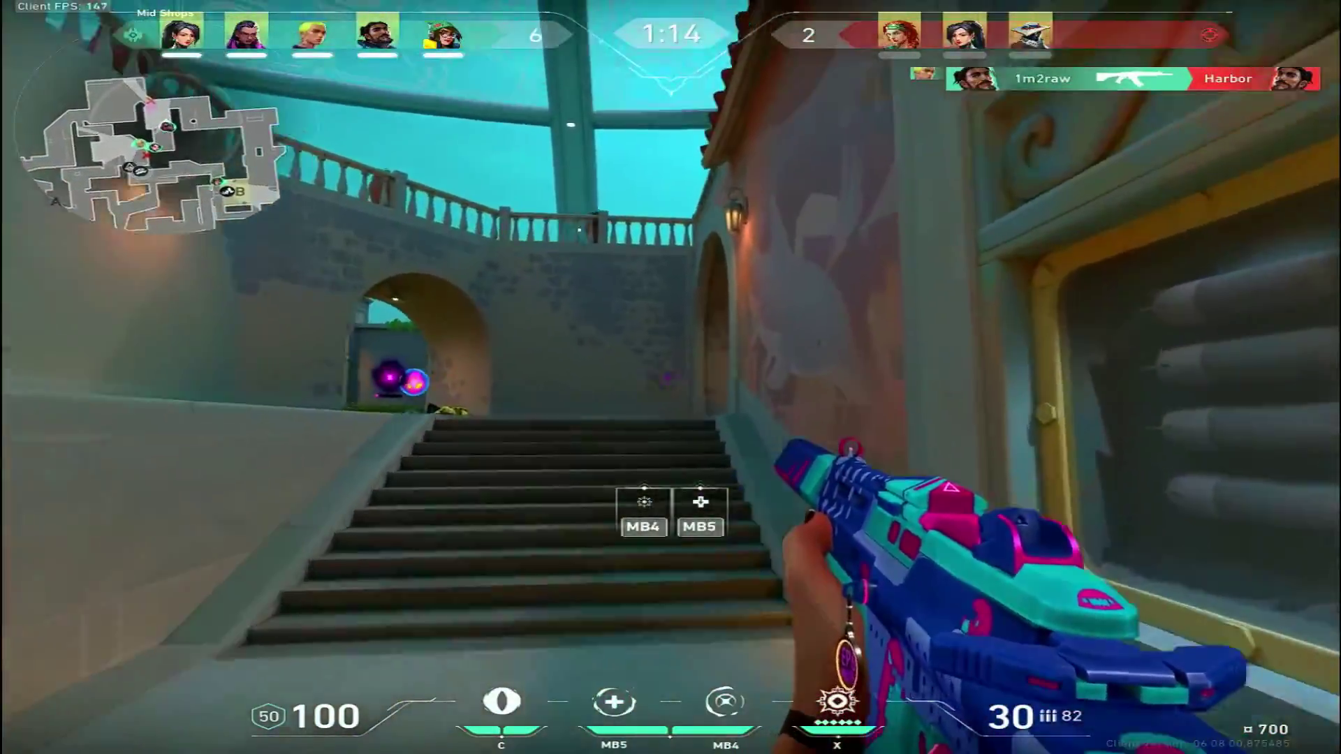
Step: Shoot down the enemy near the stairs by Mid
{"action": "left_click", "coordinate": [671, 378]}
{"action": "left_click", "coordinate": [671, 378]}
{"action": "left_click", "coordinate": [671, 377]}
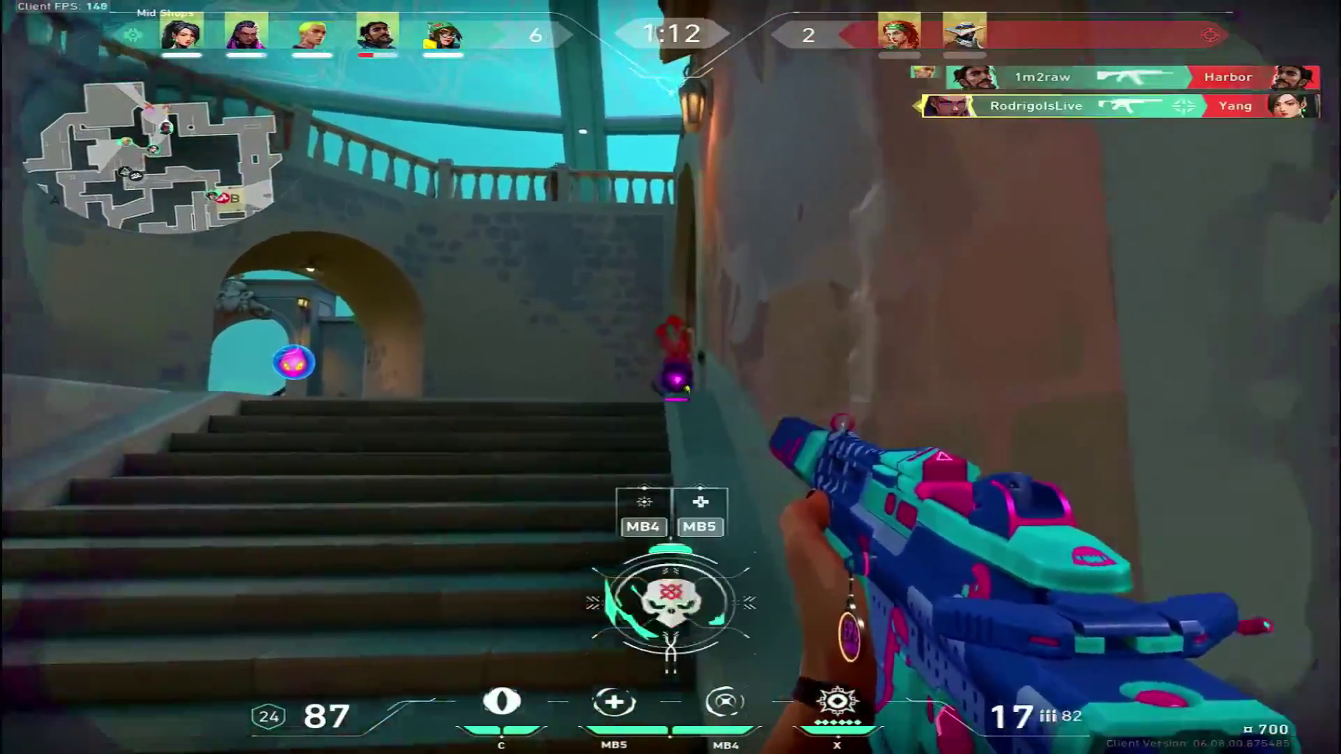
Step: Move into B Club, reload the Spectre, and swap it for the dropped Vandal
{"action": "key", "text": "w"}
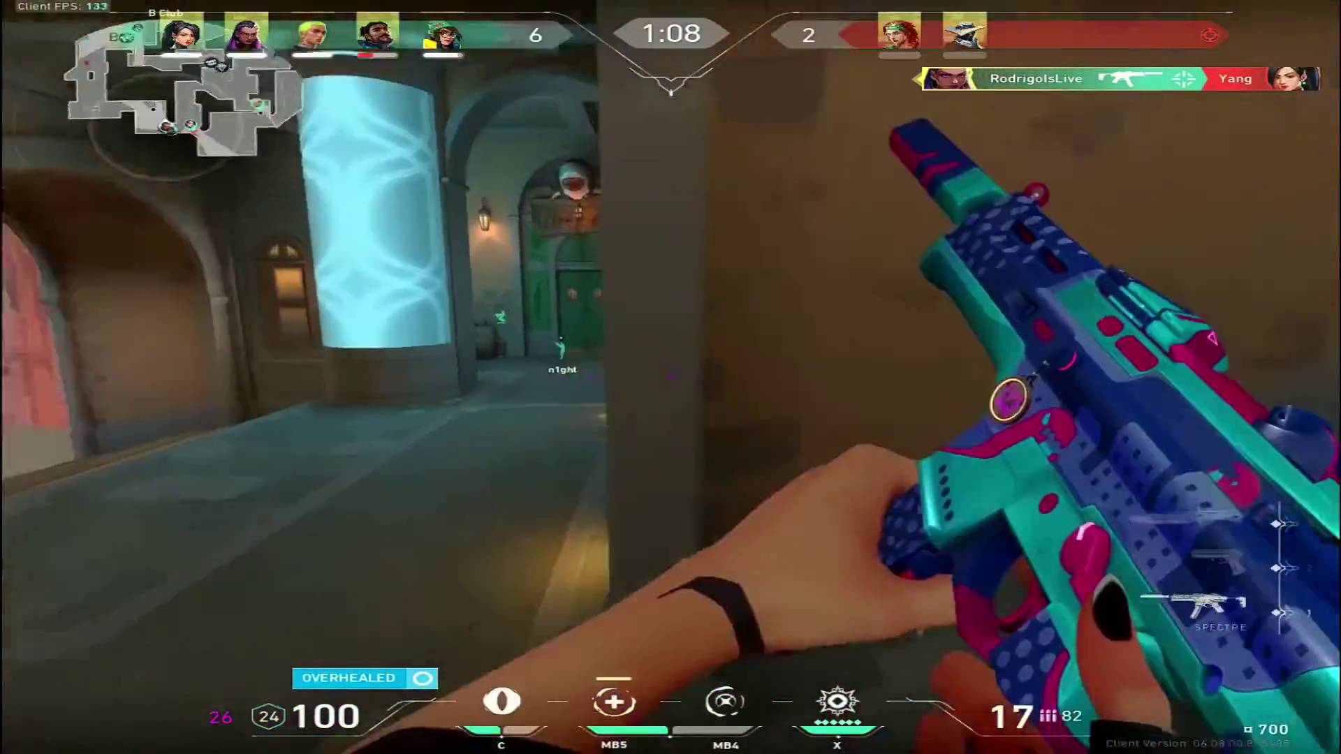
{"action": "key", "text": "r"}
{"action": "key", "text": "f"}
{"action": "key", "text": "r"}
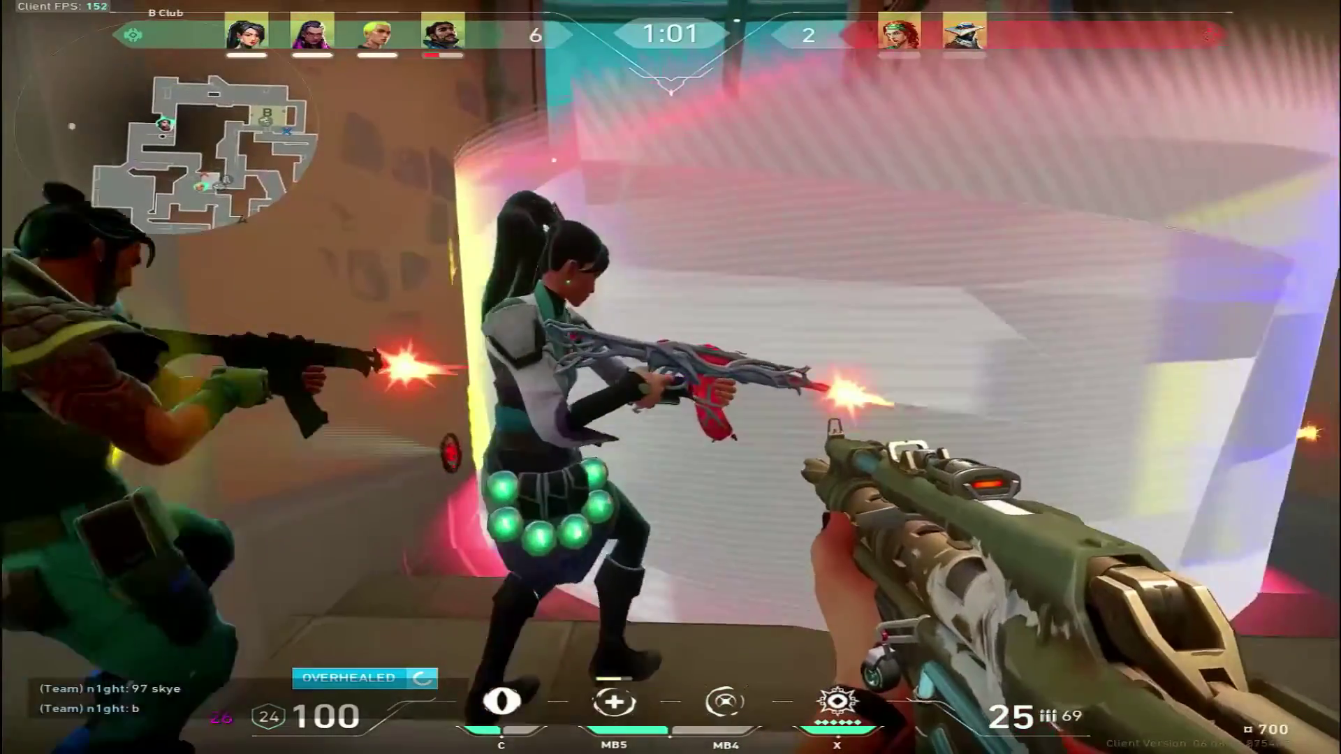
Step: Fire the Vandal at the enemy by the pink barrier
{"action": "left_click", "coordinate": [670, 378]}
{"action": "left_click", "coordinate": [671, 377]}
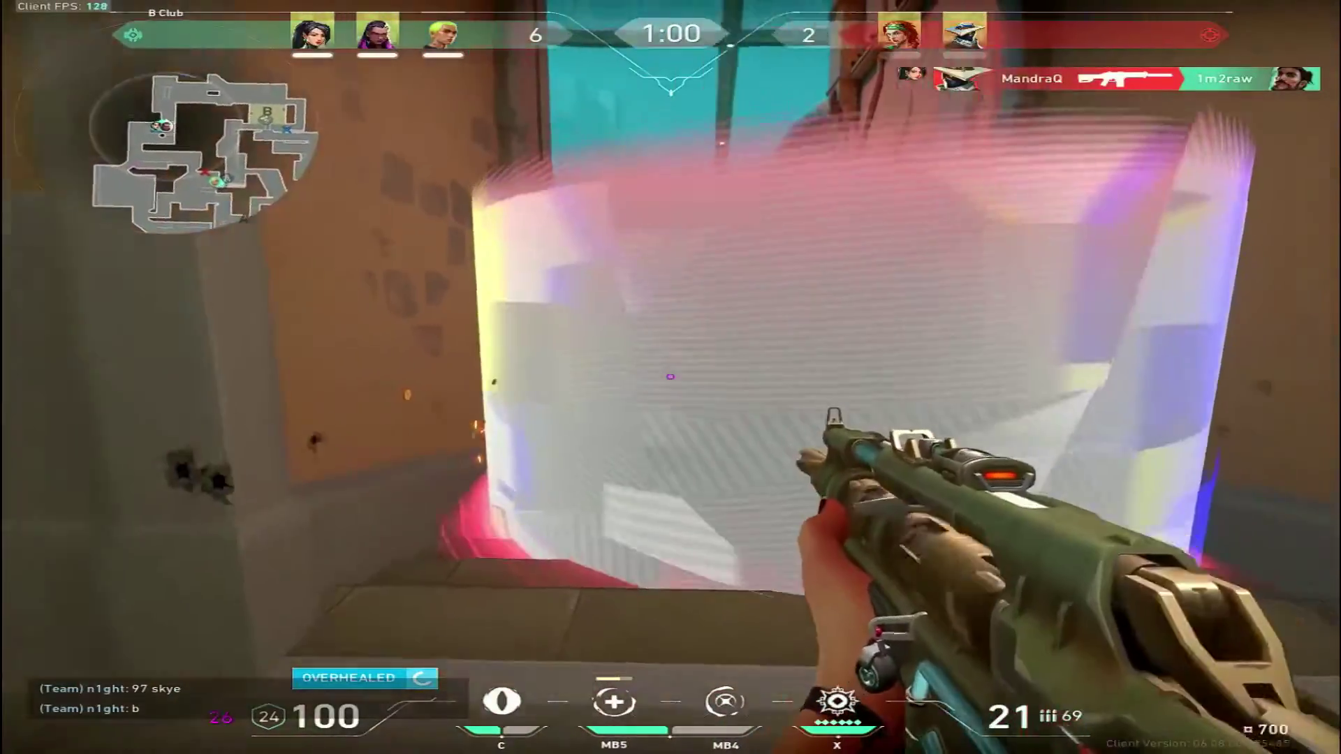
{"action": "left_click", "coordinate": [671, 377]}
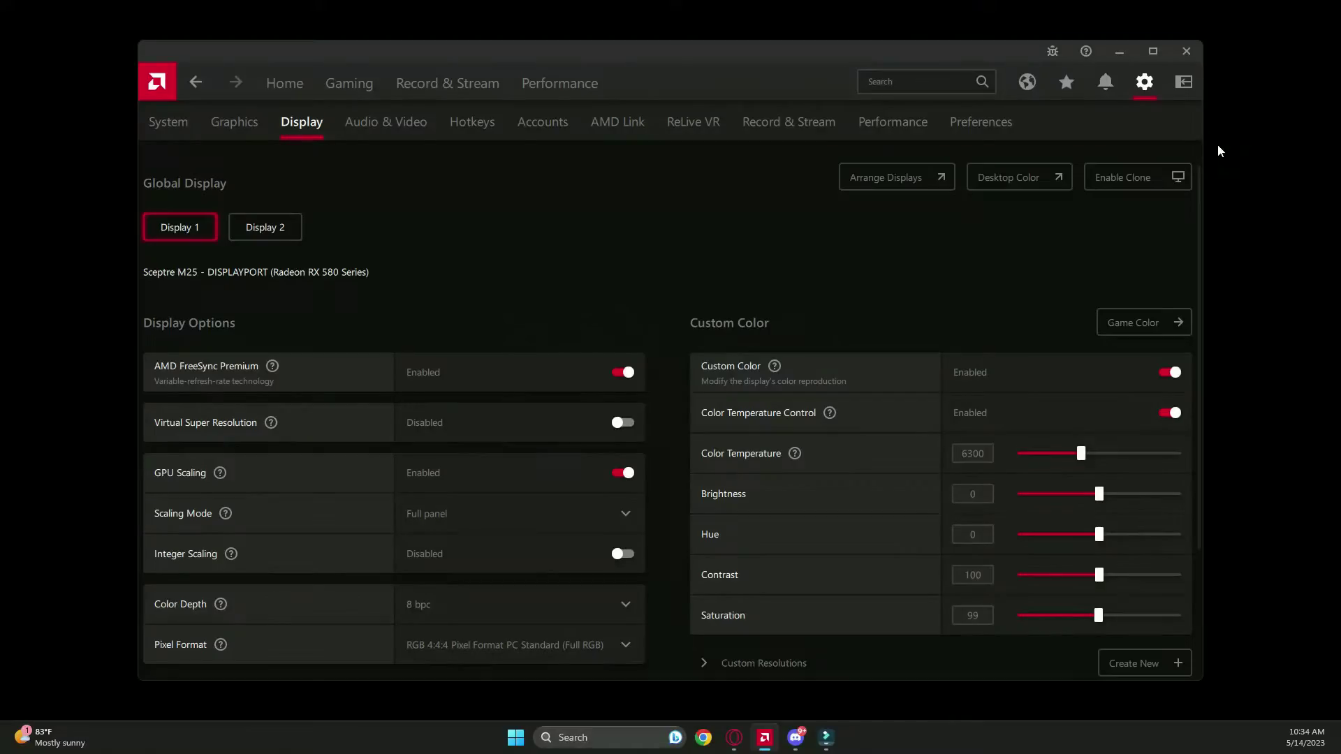
Step: On AMD Software's Display page, confirm Scaling Mode stays at Full panel
{"action": "right_click", "coordinate": [1218, 144]}
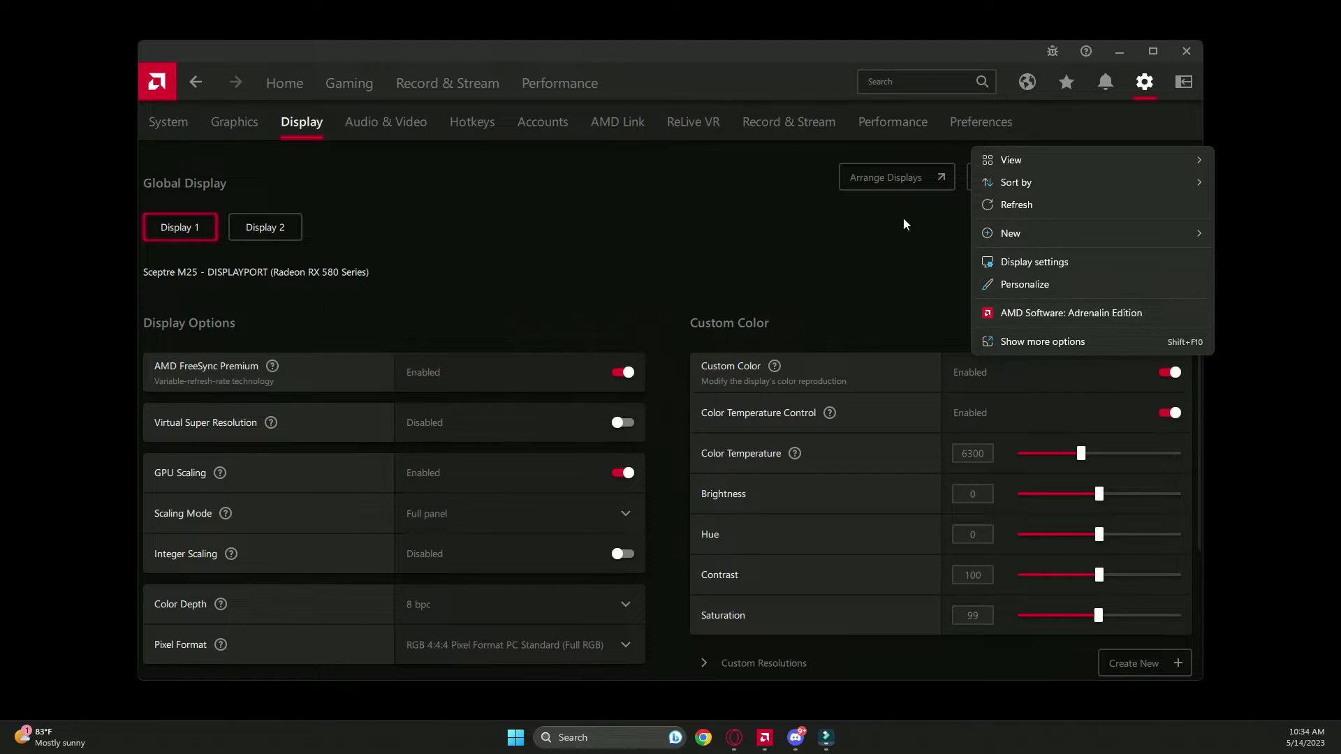
{"action": "left_click", "coordinate": [668, 220]}
{"action": "scroll", "coordinate": [646, 244], "scroll_direction": "down", "scroll_amount": 2}
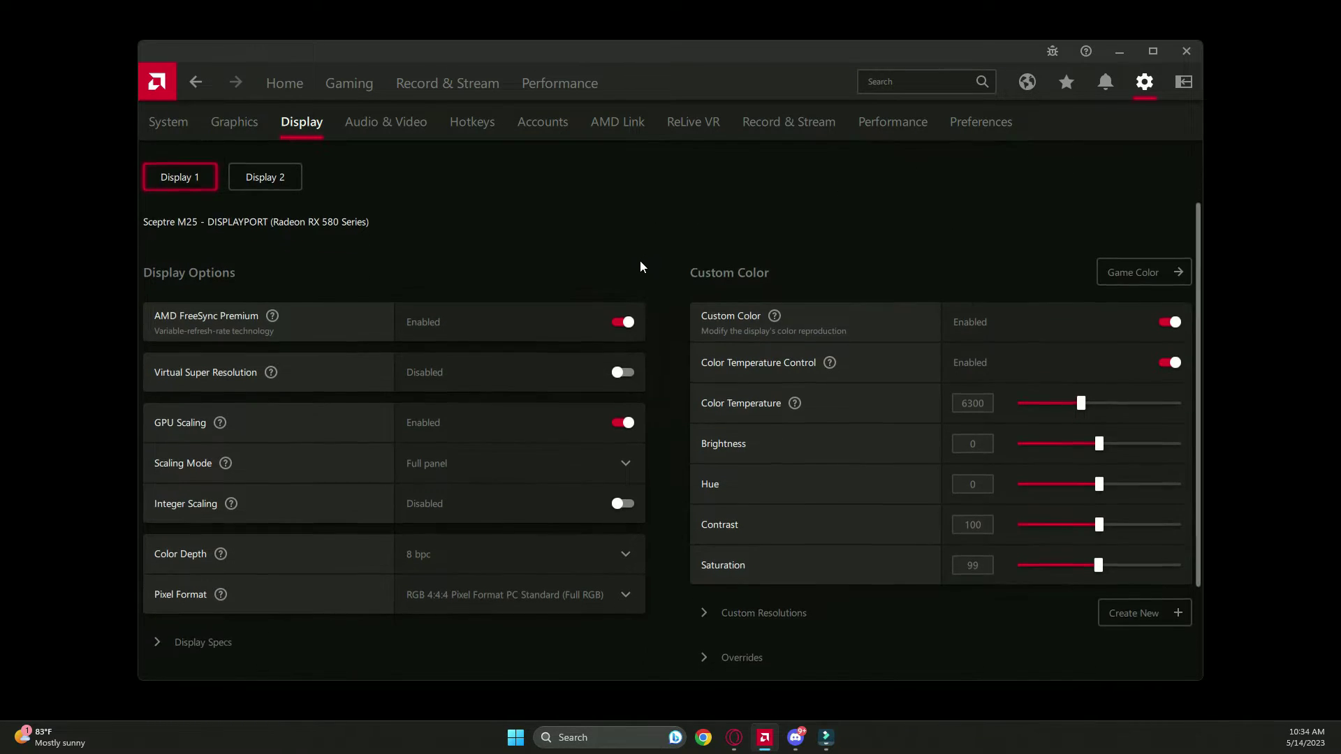
{"action": "mouse_move", "coordinate": [271, 267]}
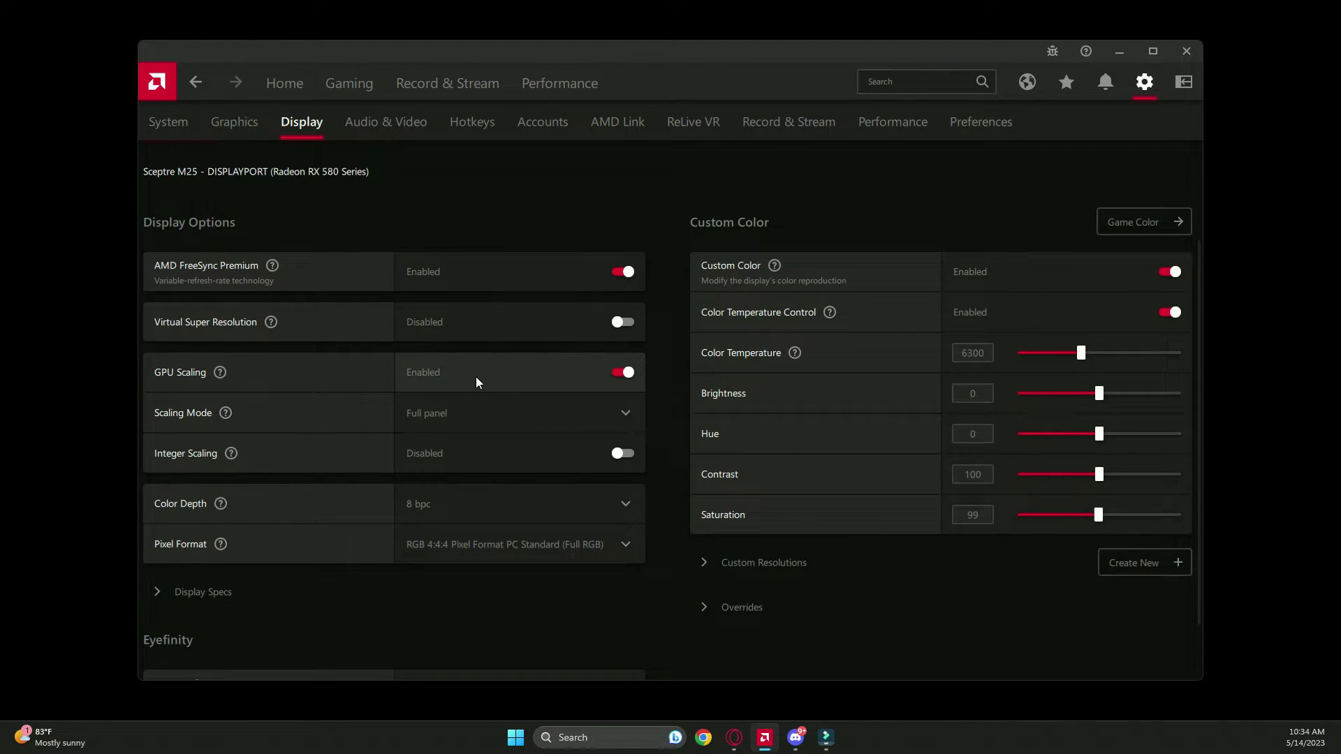
{"action": "left_click", "coordinate": [460, 419]}
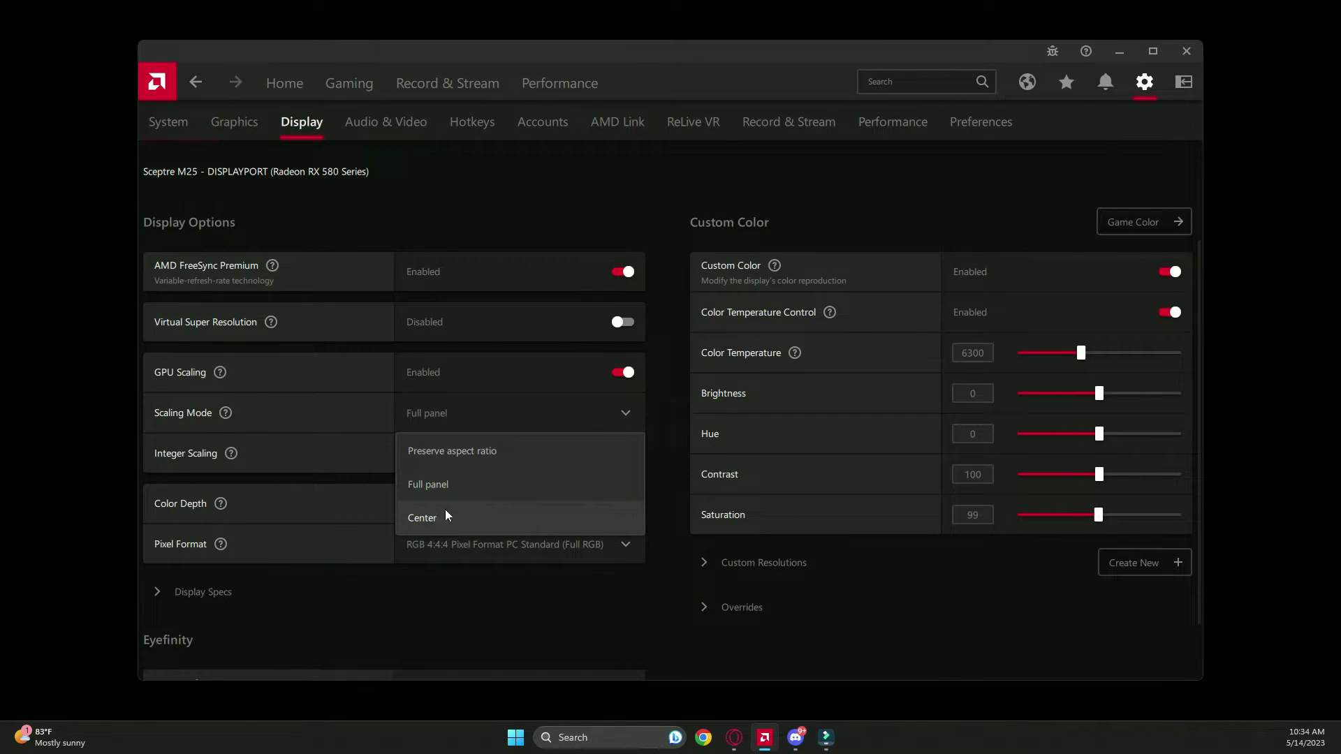
{"action": "left_click", "coordinate": [495, 401]}
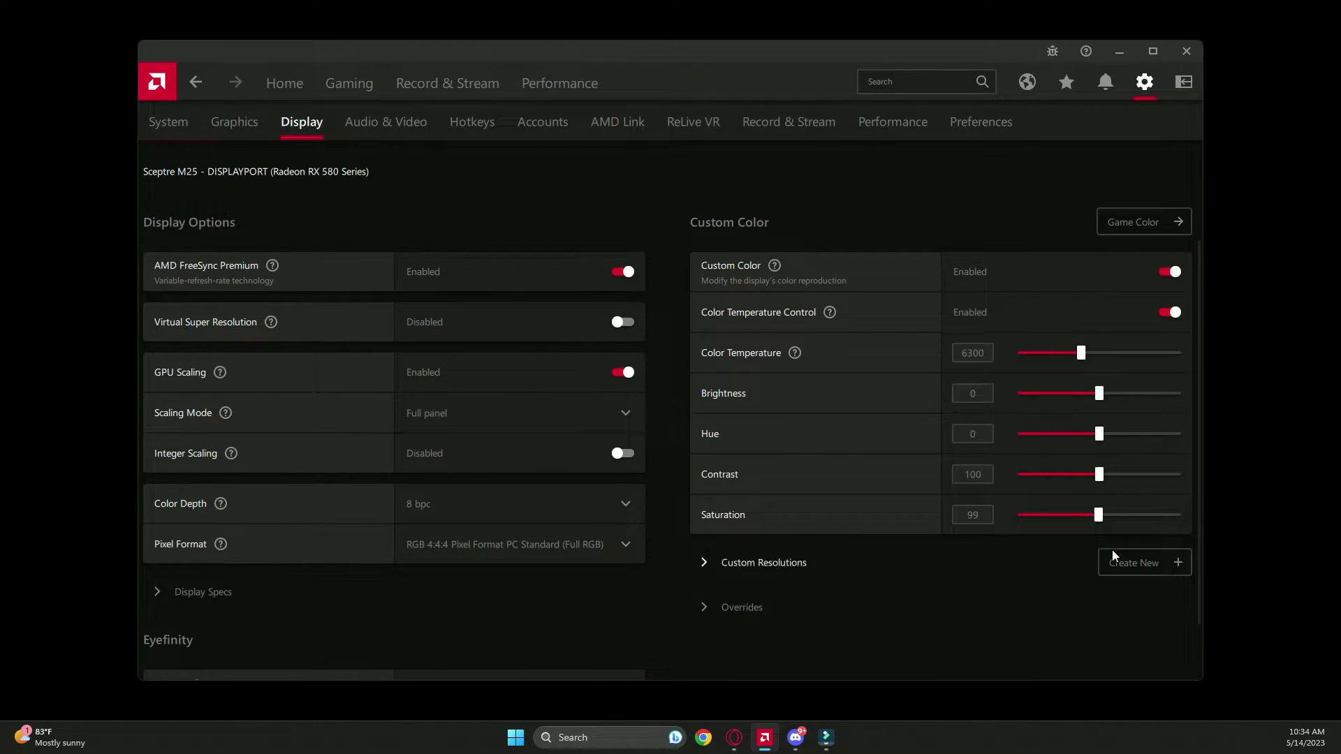
Step: Expand Custom Resolutions and start a new custom resolution for Display 1
{"action": "left_click", "coordinate": [780, 566]}
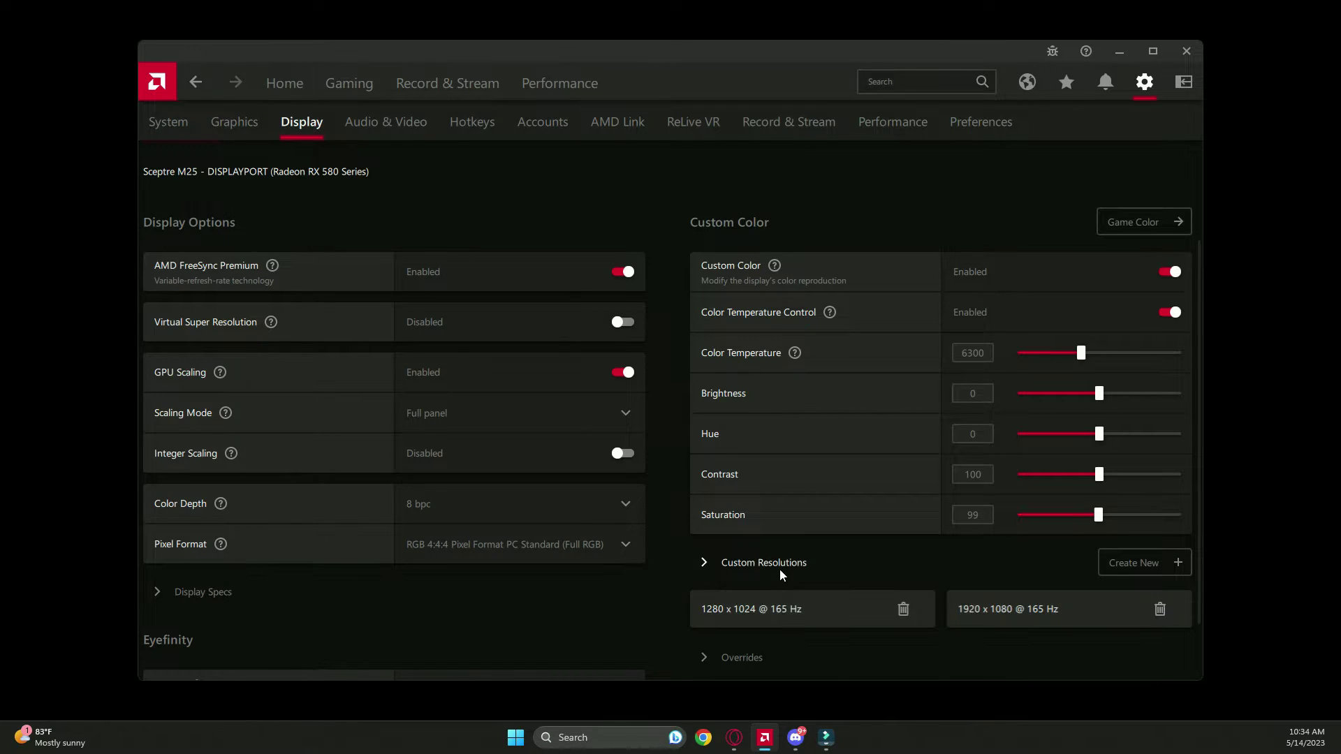
{"action": "scroll", "coordinate": [817, 572], "scroll_direction": "down", "scroll_amount": 1}
{"action": "left_click", "coordinate": [1131, 517]}
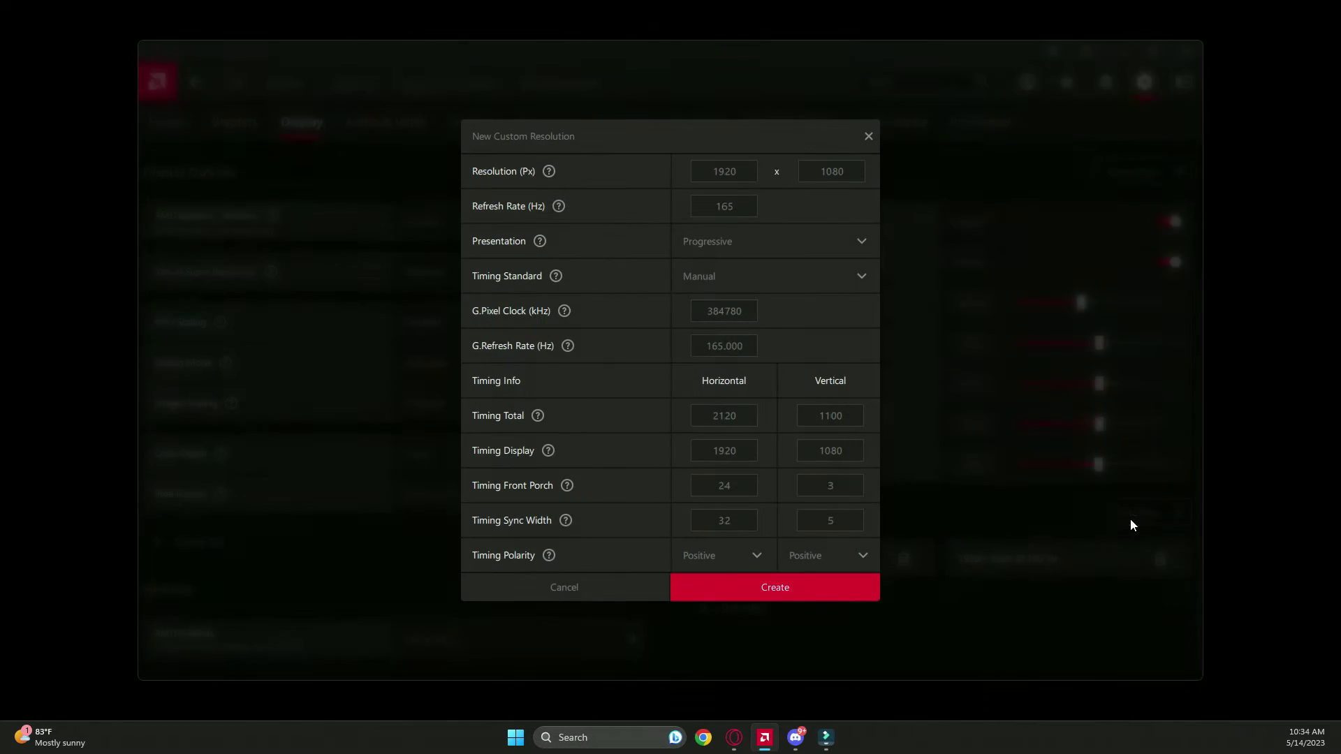
Step: Enter a 1280 x 1024 resolution and dismiss the incompatible settings error
{"action": "left_click_drag", "start_coordinate": [745, 174], "coordinate": [688, 185]}
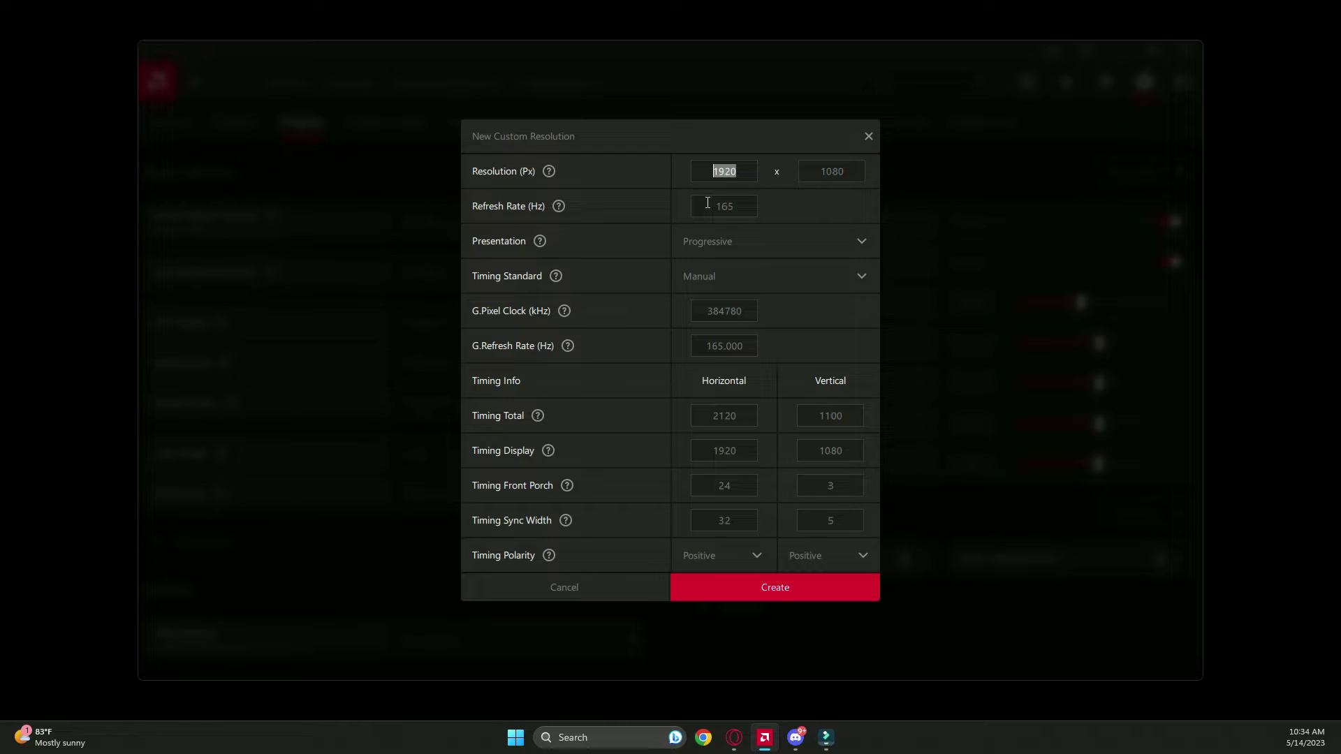
{"action": "type", "text": "1280"}
{"action": "key", "text": "Tab"}
{"action": "type", "text": "1024"}
{"action": "left_click", "coordinate": [795, 593]}
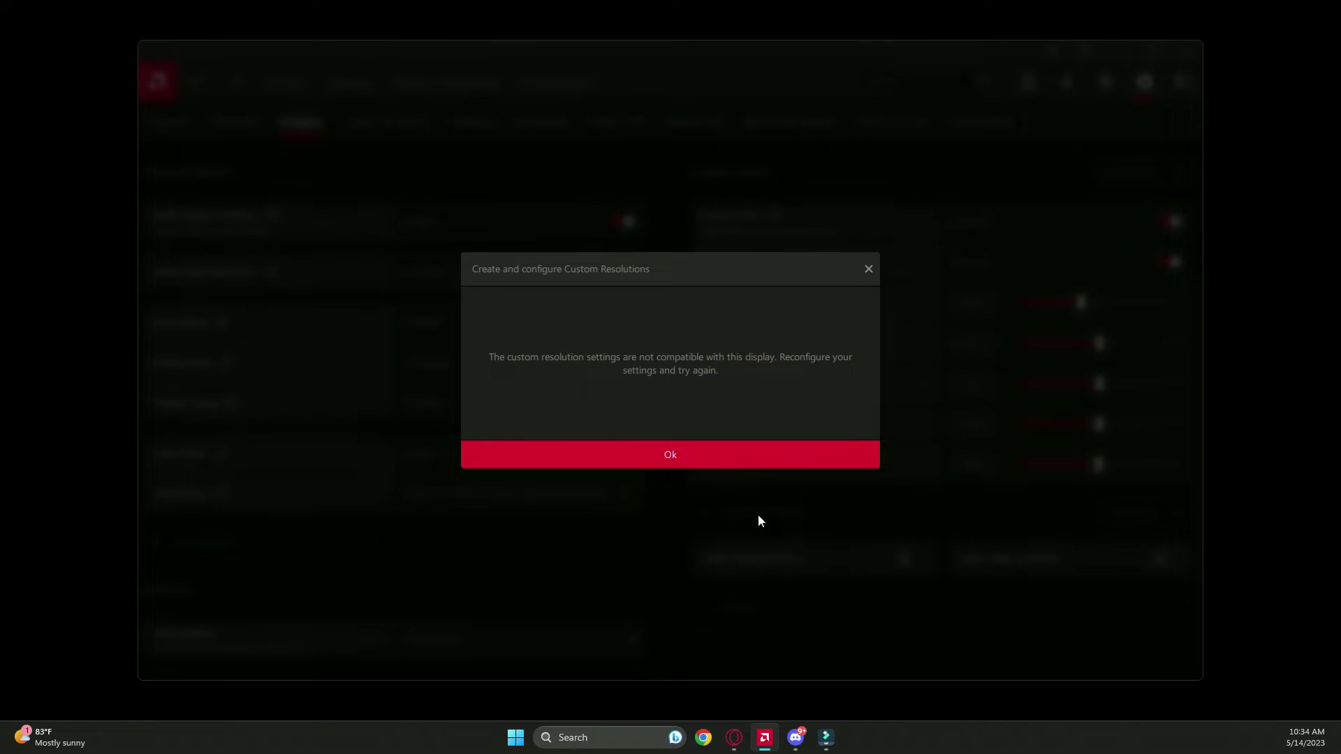
{"action": "left_click", "coordinate": [661, 455]}
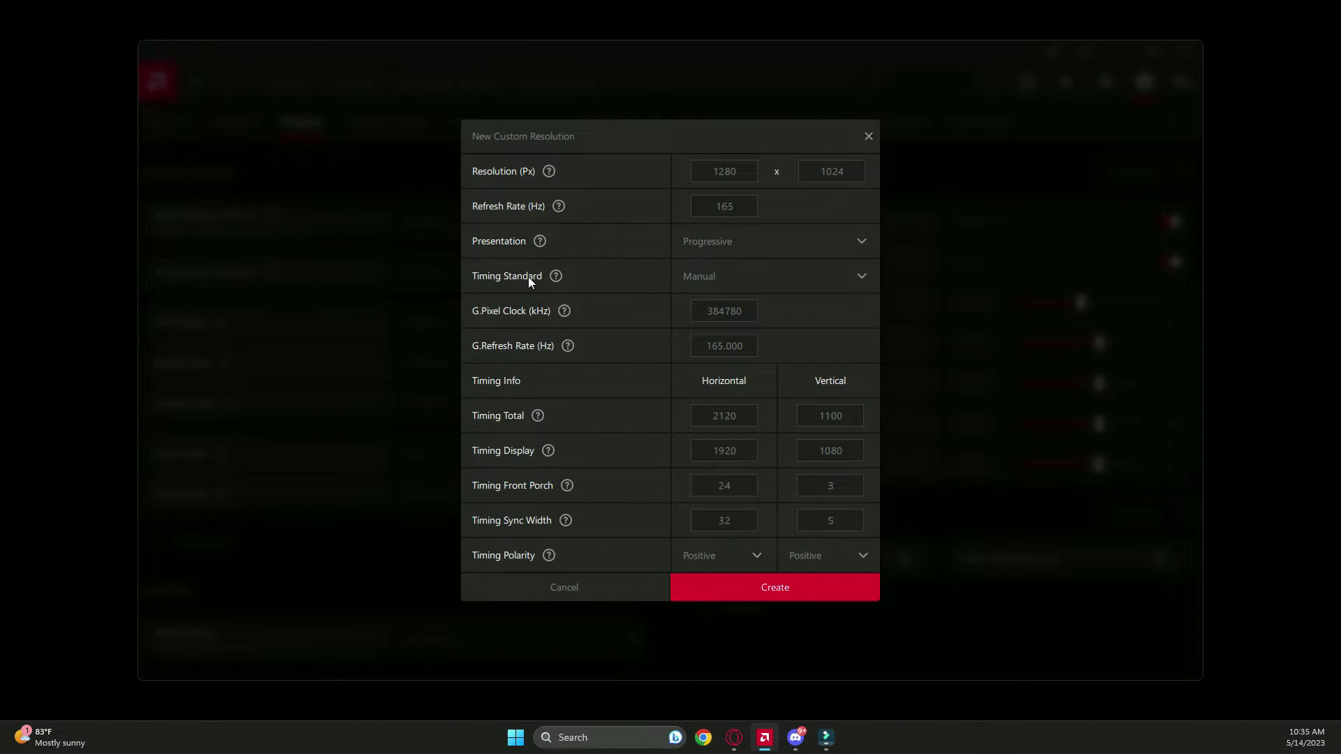
Step: Fill timings with CVT, switch the standard to Manual, and create the 1280 x 1024 resolution
{"action": "left_click", "coordinate": [719, 278]}
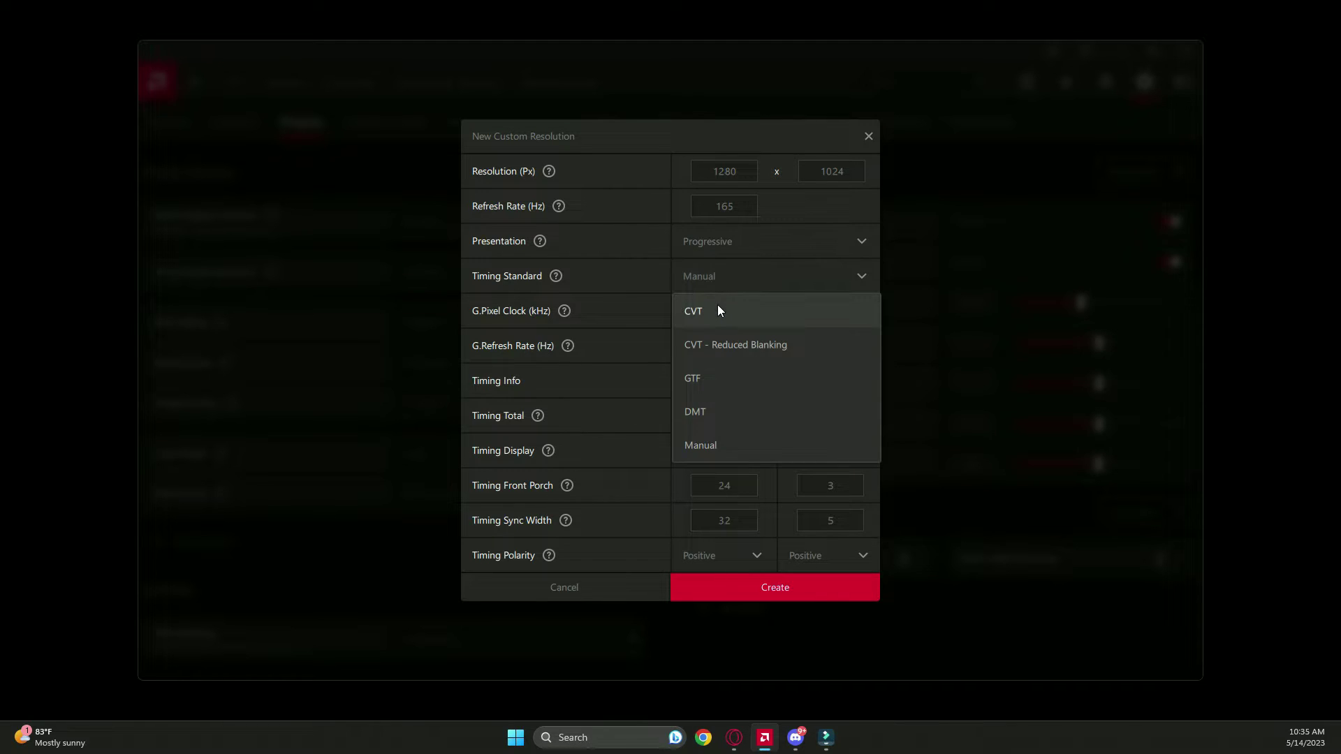
{"action": "left_click", "coordinate": [718, 308]}
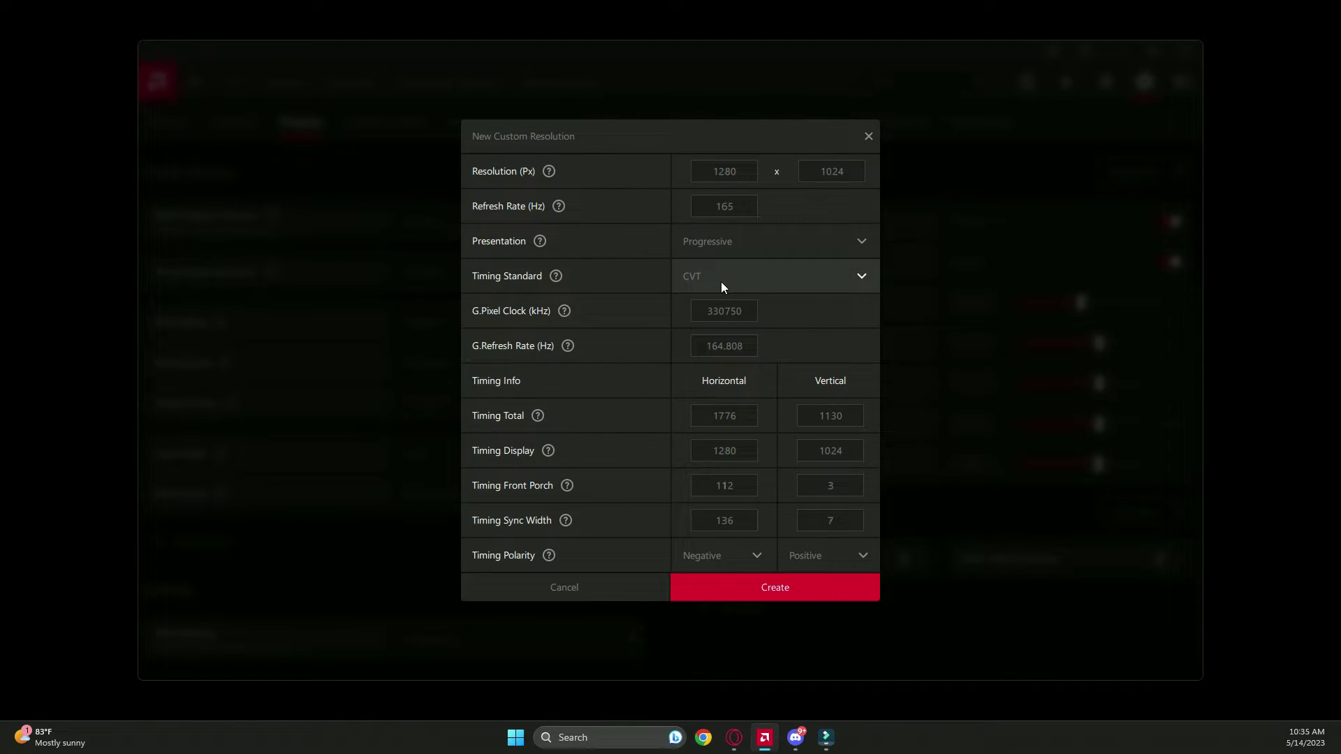
{"action": "left_click", "coordinate": [721, 282]}
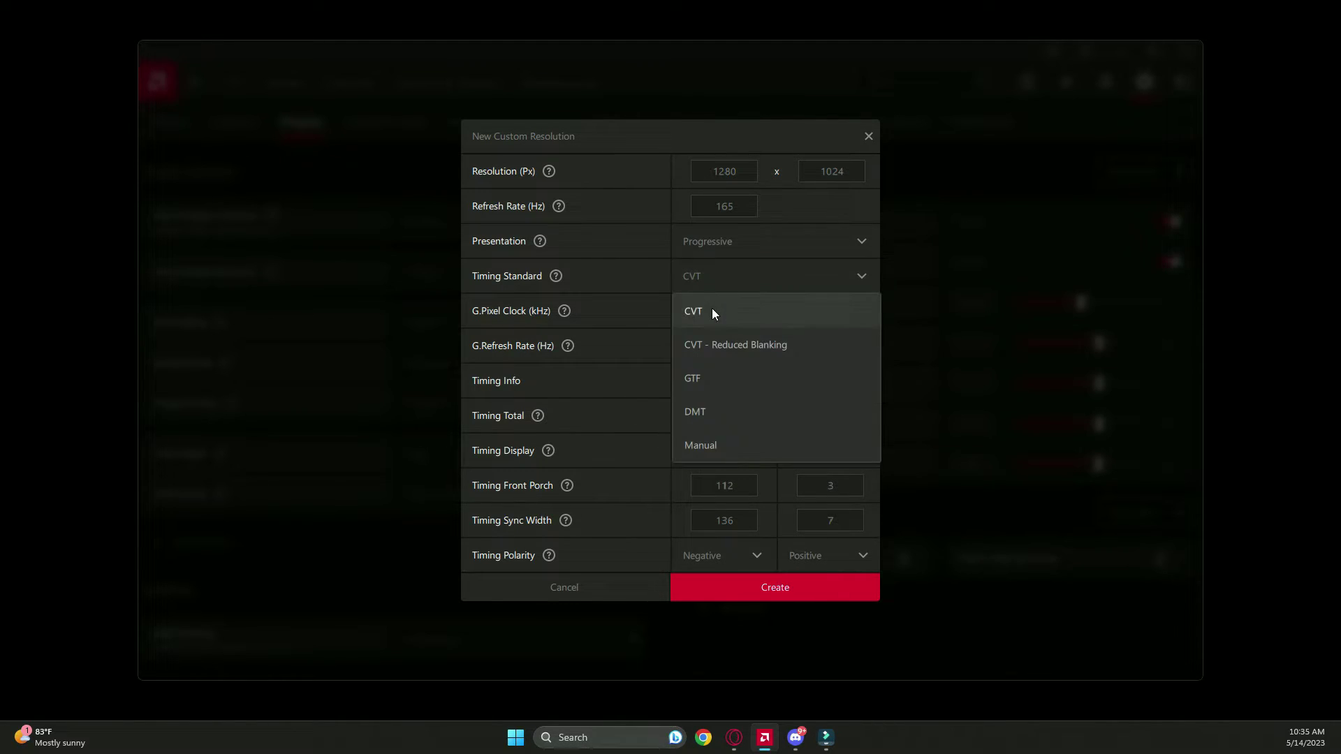
{"action": "left_click", "coordinate": [702, 447]}
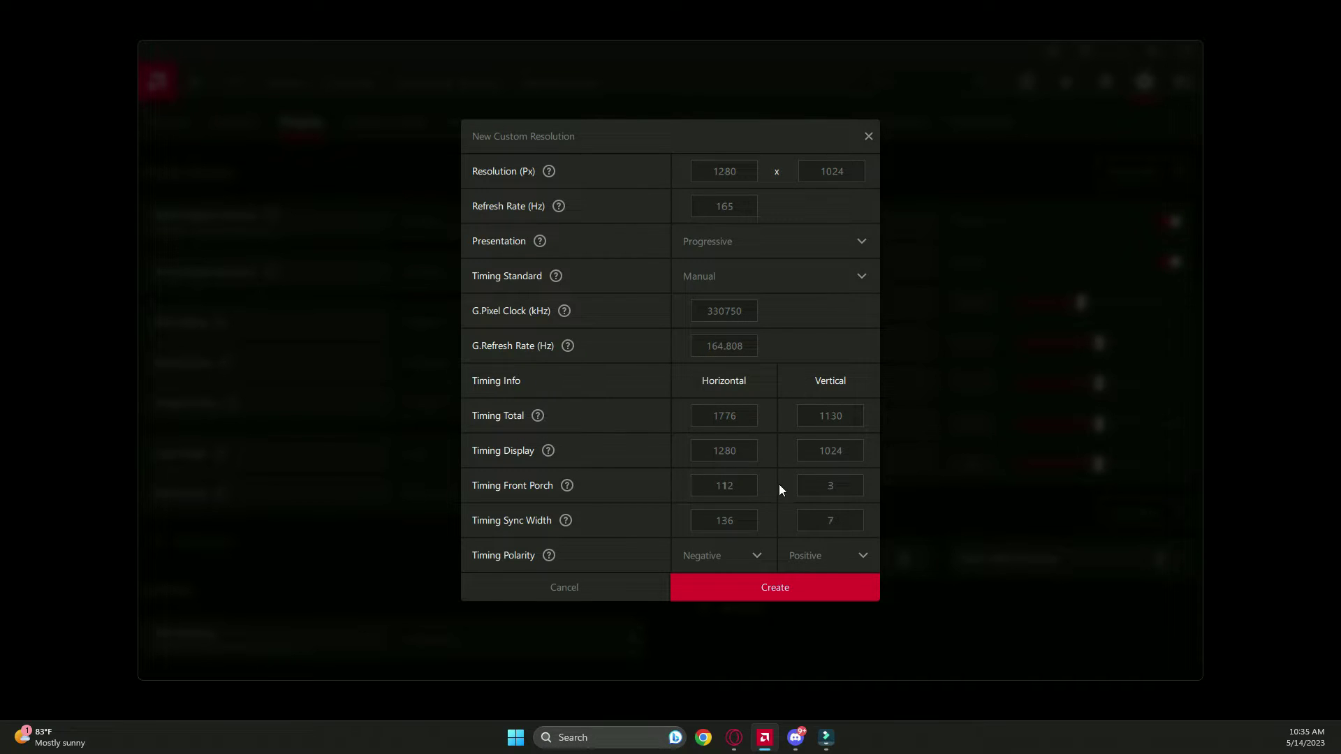
{"action": "left_click", "coordinate": [773, 585]}
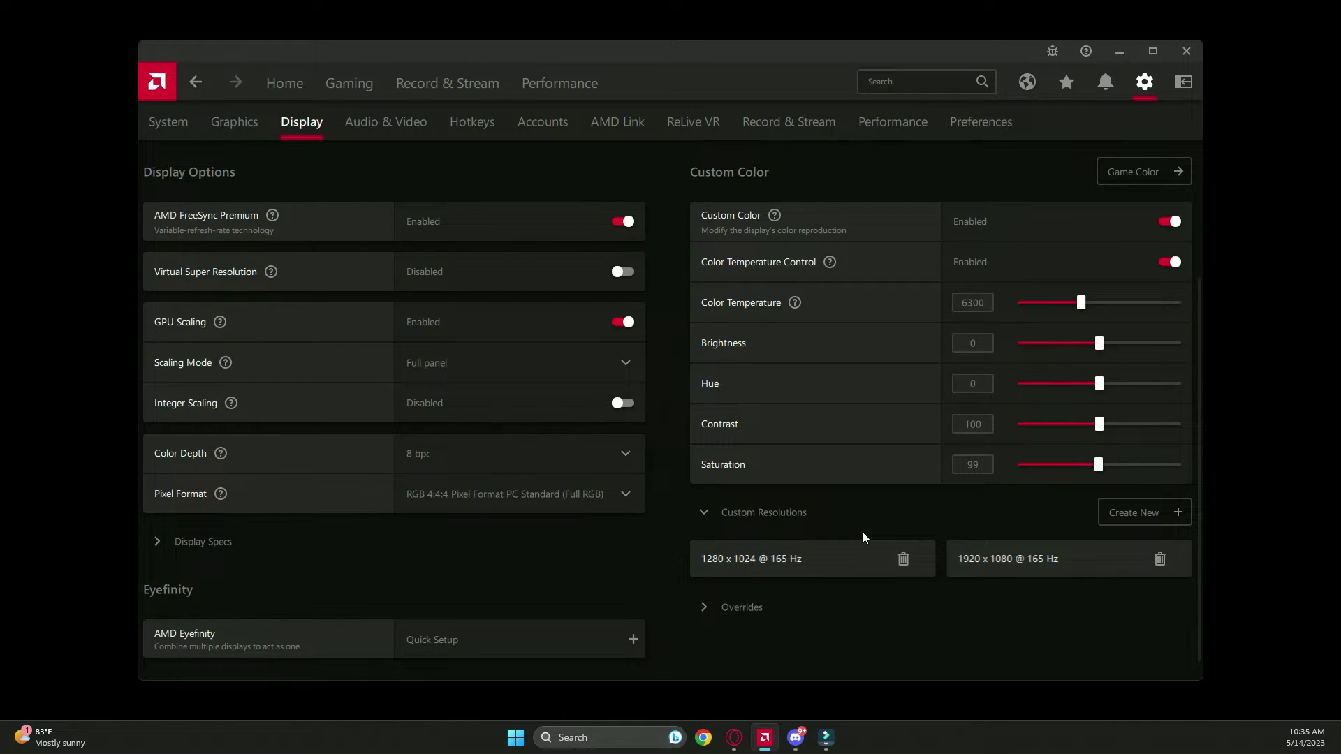
{"action": "scroll", "coordinate": [859, 521], "scroll_direction": "up", "scroll_amount": 2}
{"action": "scroll", "coordinate": [856, 513], "scroll_direction": "up", "scroll_amount": 1}
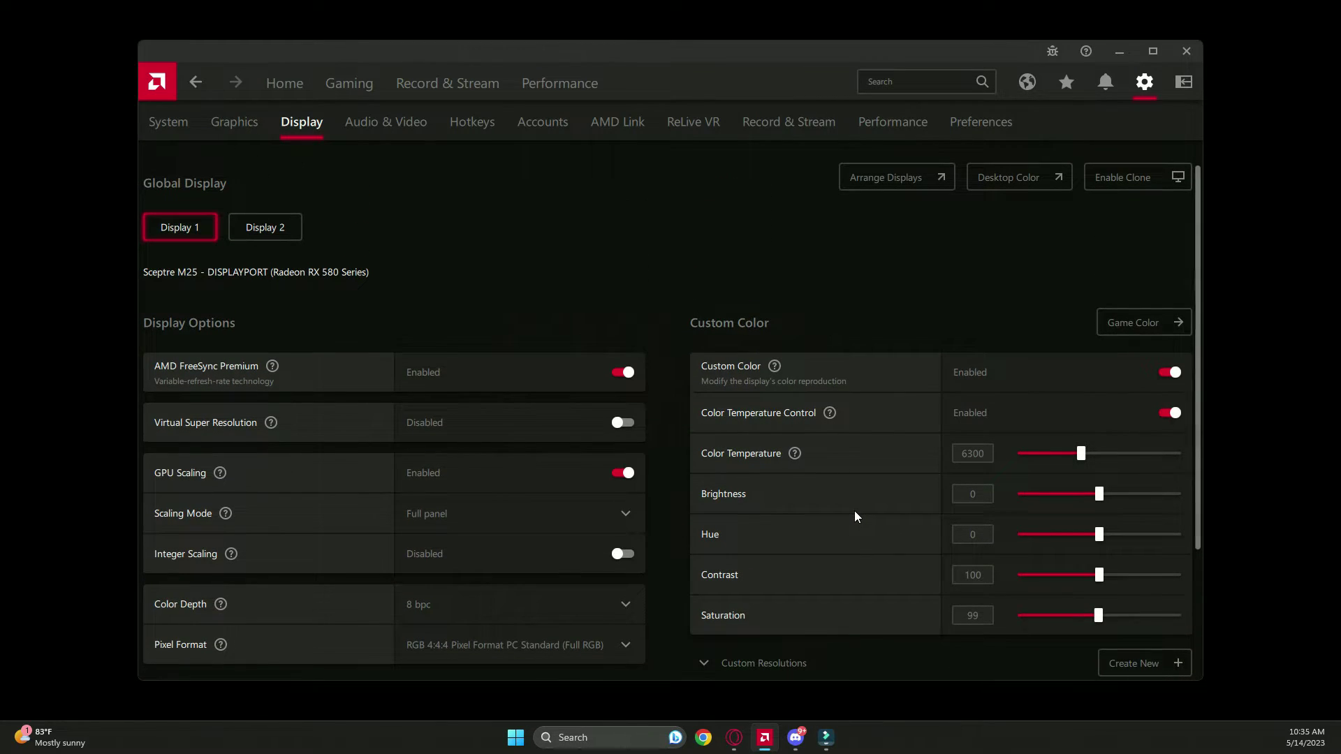
Step: Set the Windows display resolution to 1280 × 1024 and keep the change
{"action": "right_click", "coordinate": [995, 512]}
{"action": "left_click", "coordinate": [995, 511]}
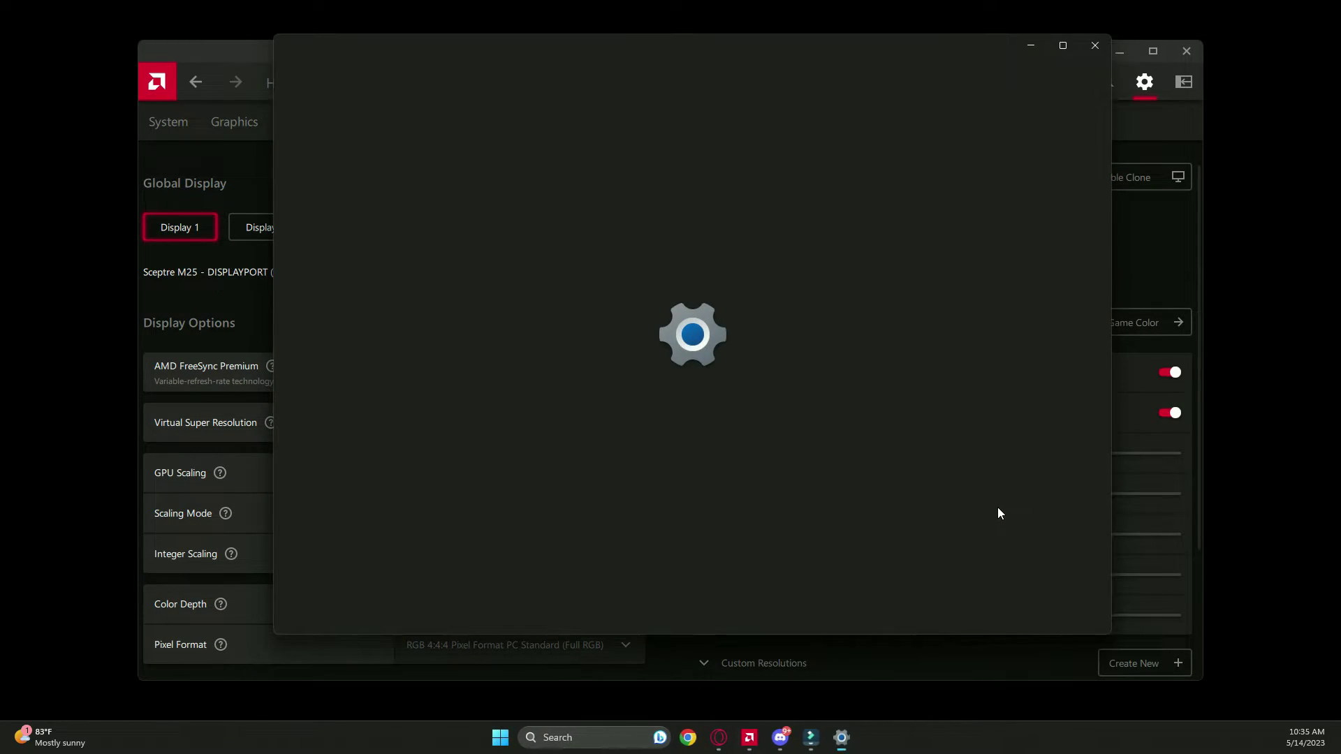
{"action": "scroll", "coordinate": [632, 368], "scroll_direction": "down", "scroll_amount": 10}
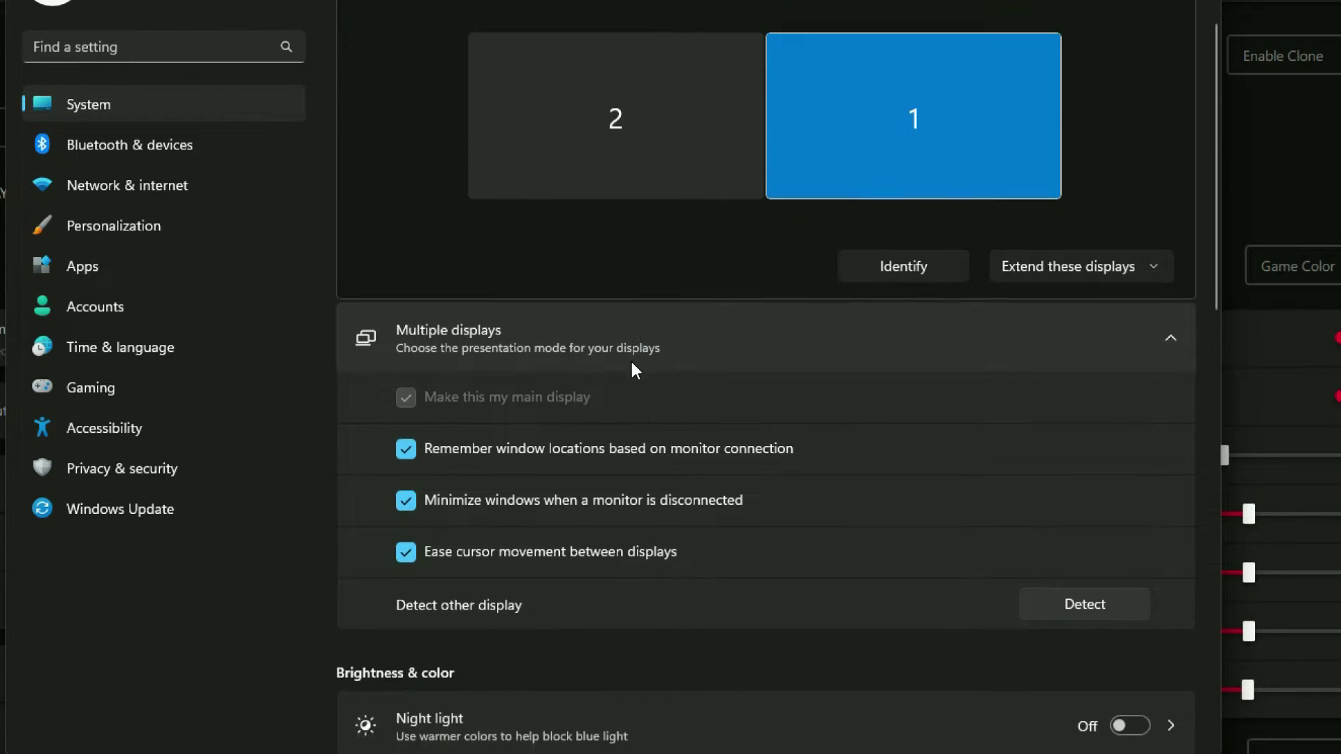
{"action": "scroll", "coordinate": [629, 395], "scroll_direction": "down", "scroll_amount": 1}
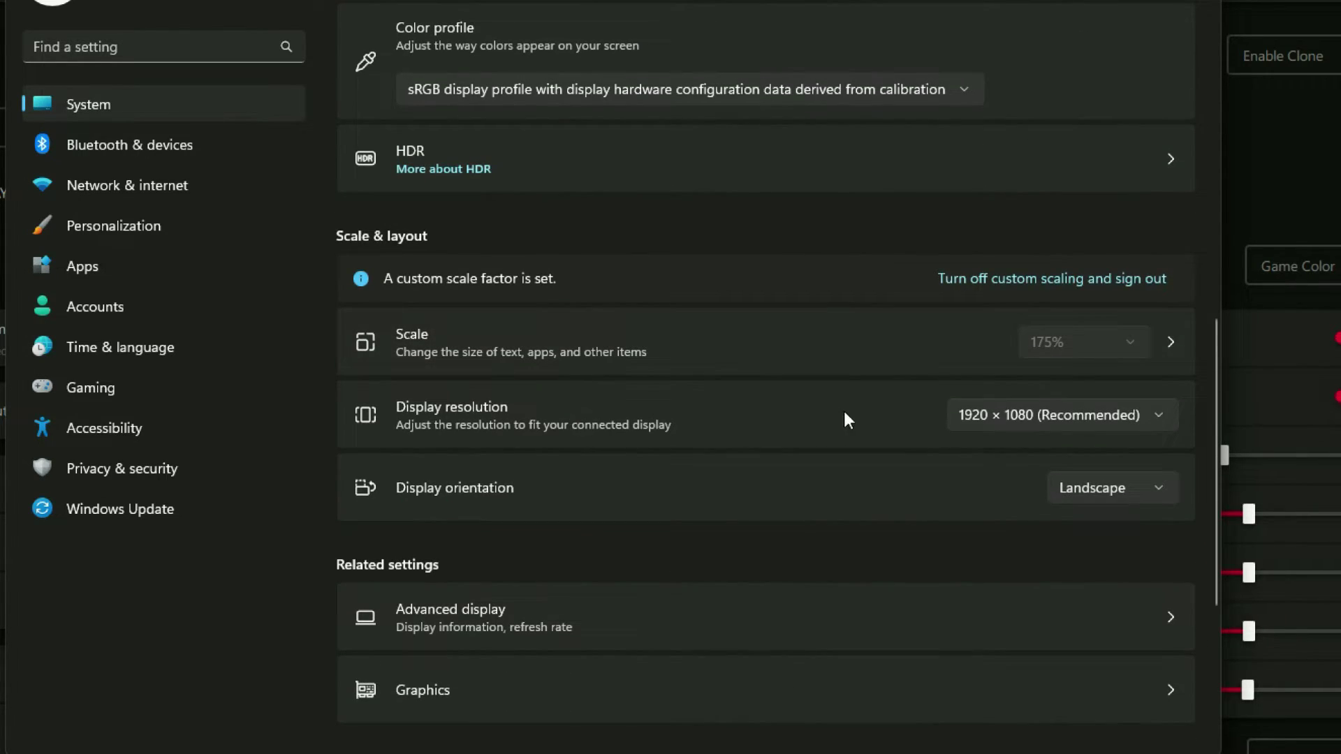
{"action": "left_click", "coordinate": [1016, 422]}
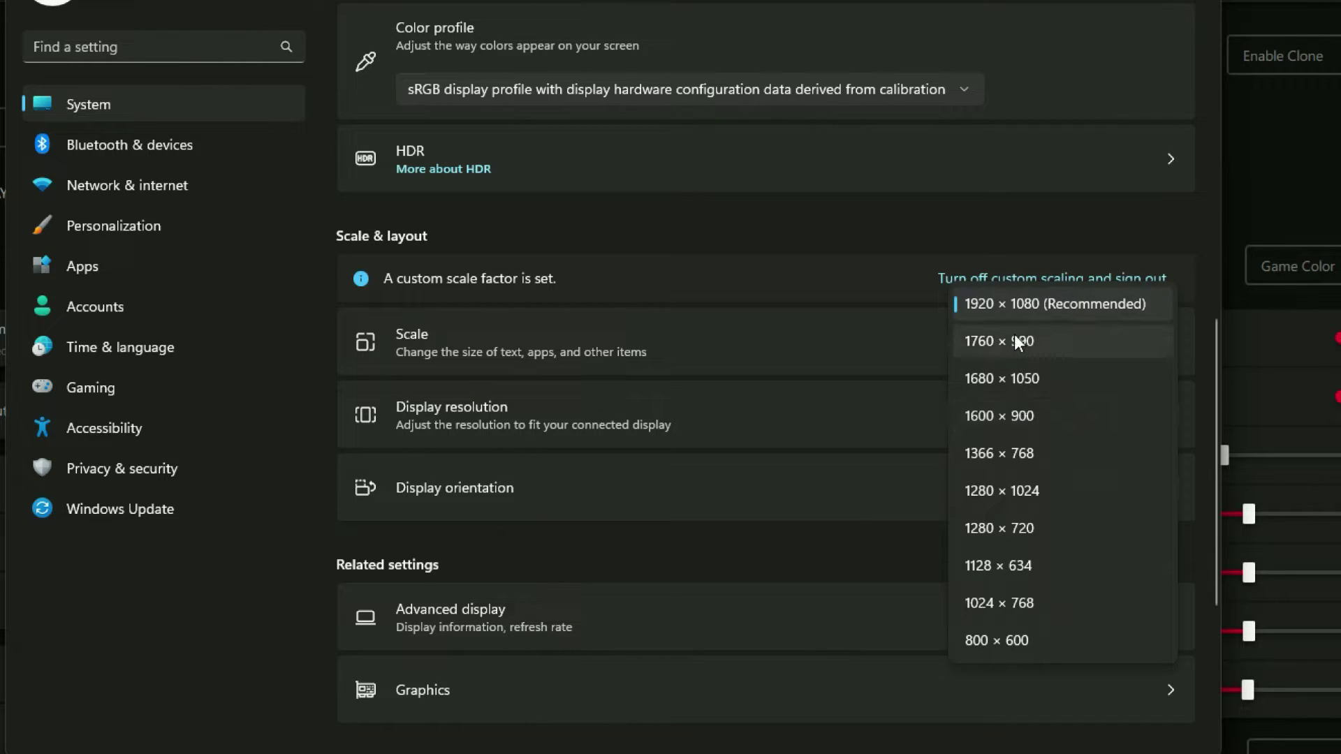
{"action": "left_click", "coordinate": [989, 493]}
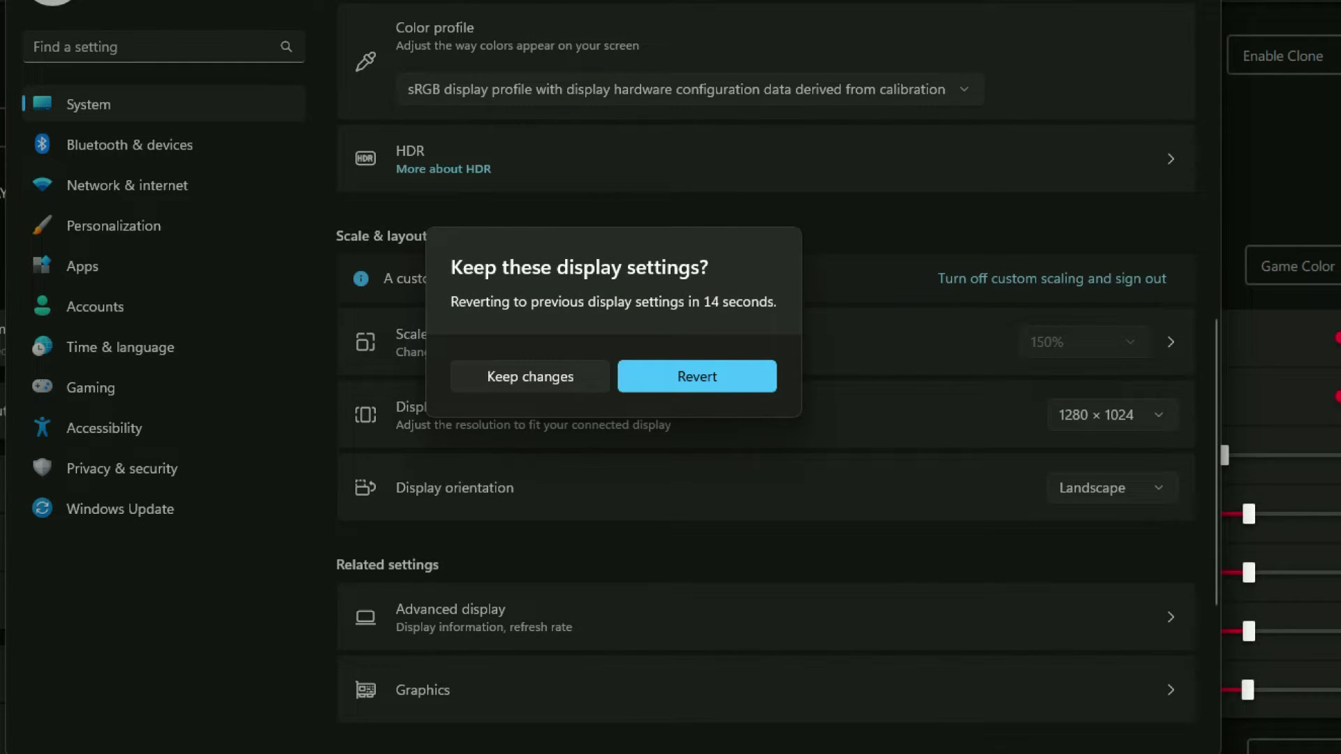
{"action": "left_click", "coordinate": [599, 375]}
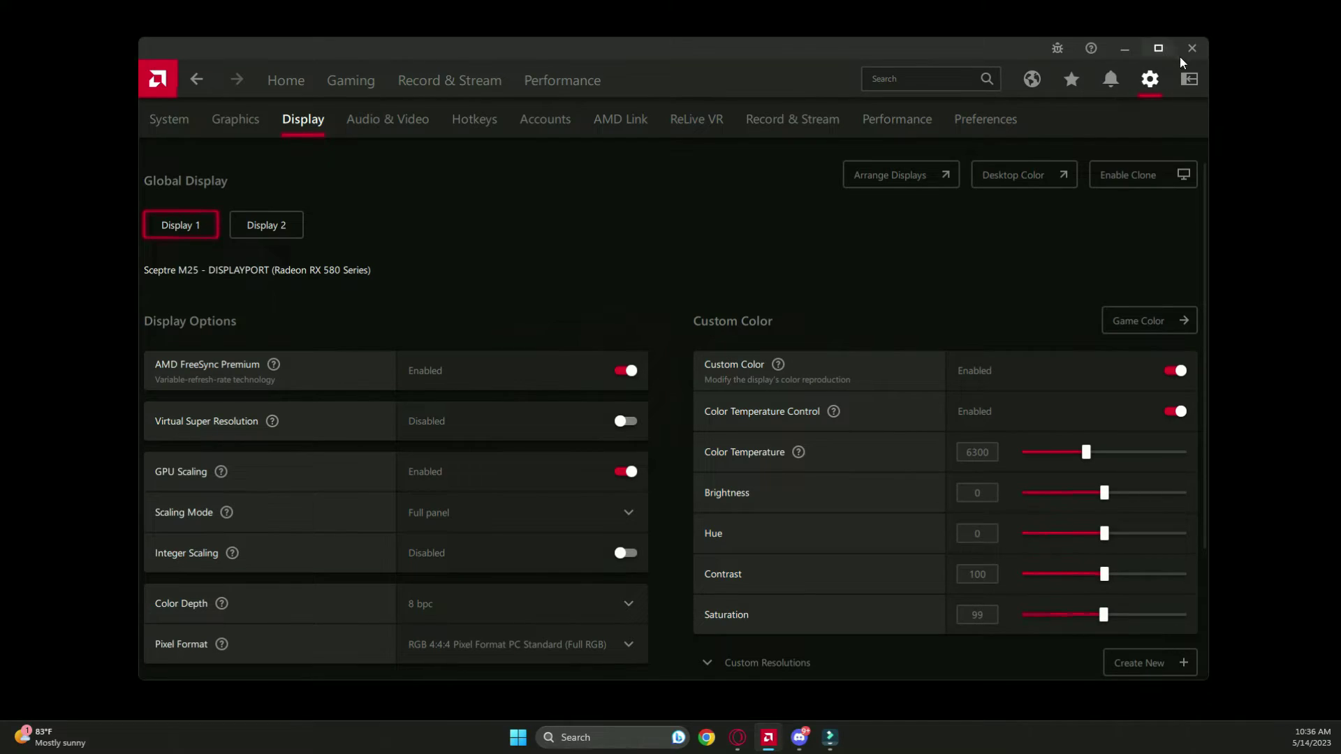
Step: Close AMD Software and go to Valorant's Video settings
{"action": "left_click", "coordinate": [1188, 52]}
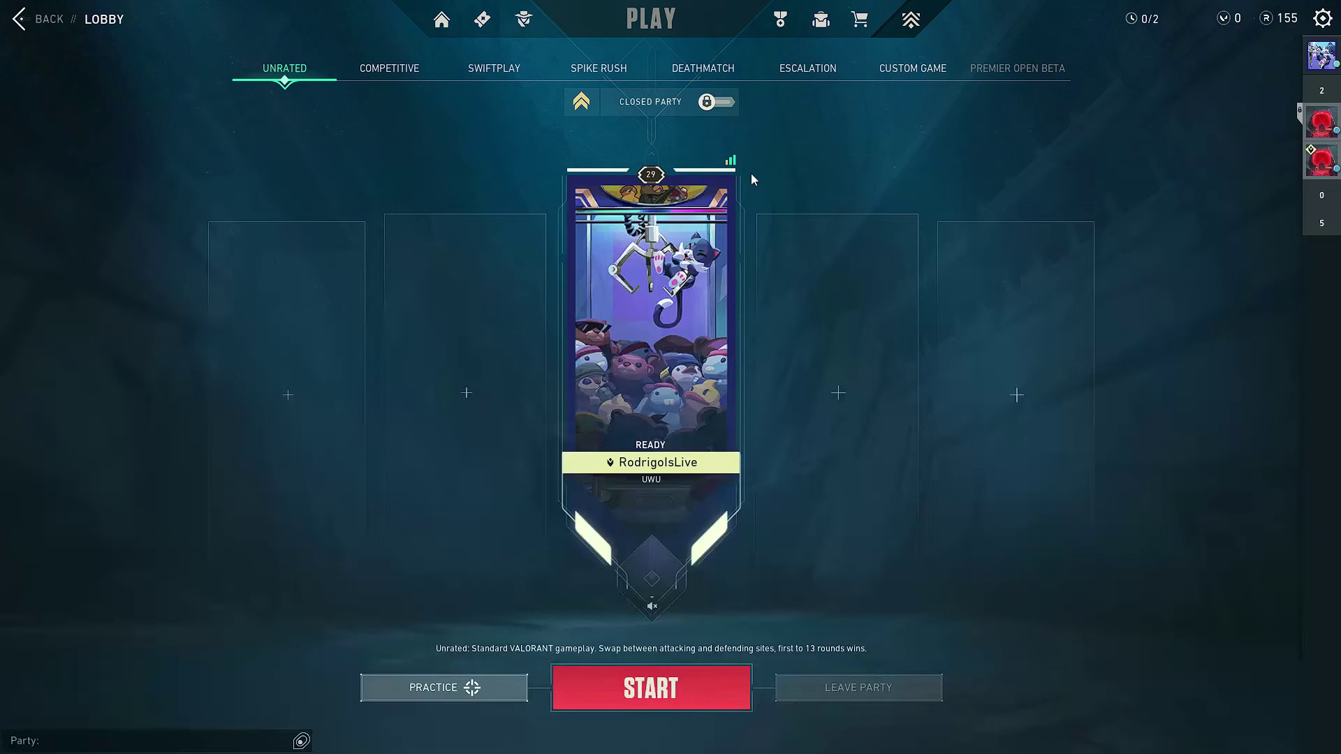
{"action": "left_click", "coordinate": [1323, 18]}
{"action": "left_click", "coordinate": [667, 288]}
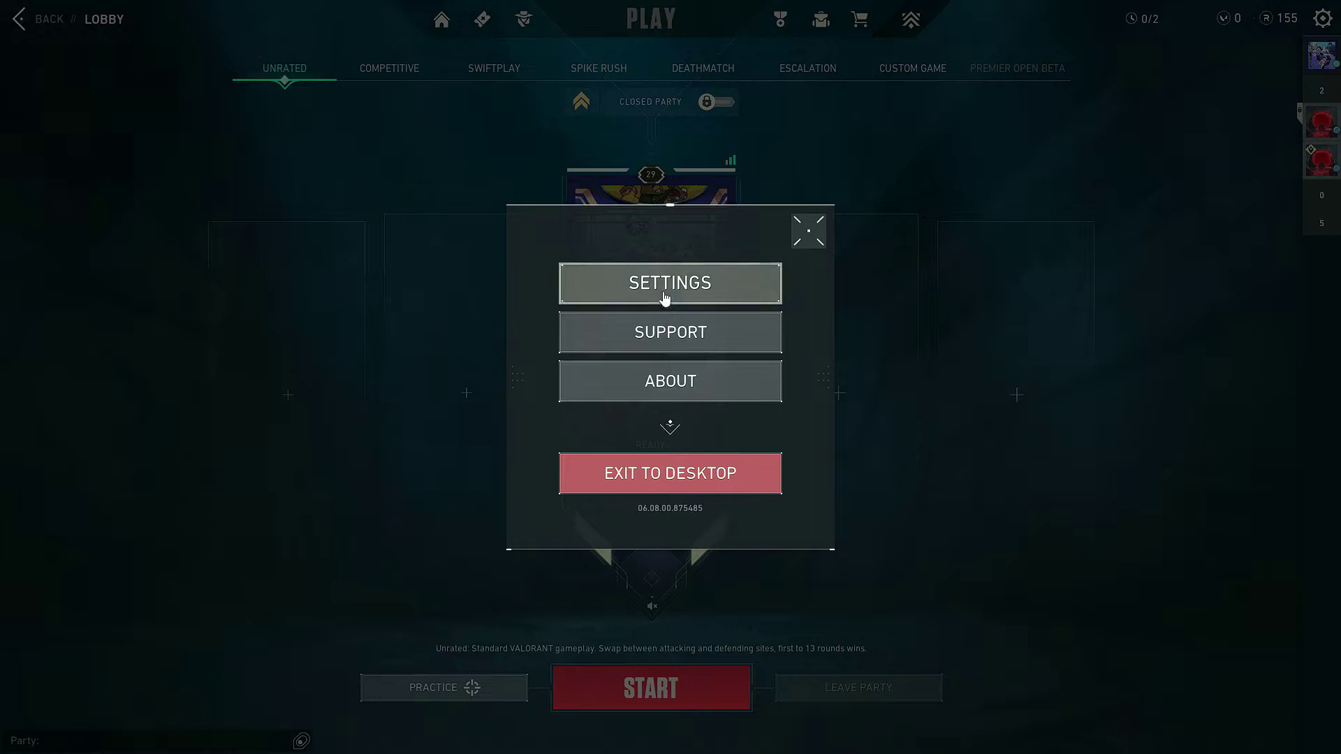
{"action": "left_click", "coordinate": [754, 18]}
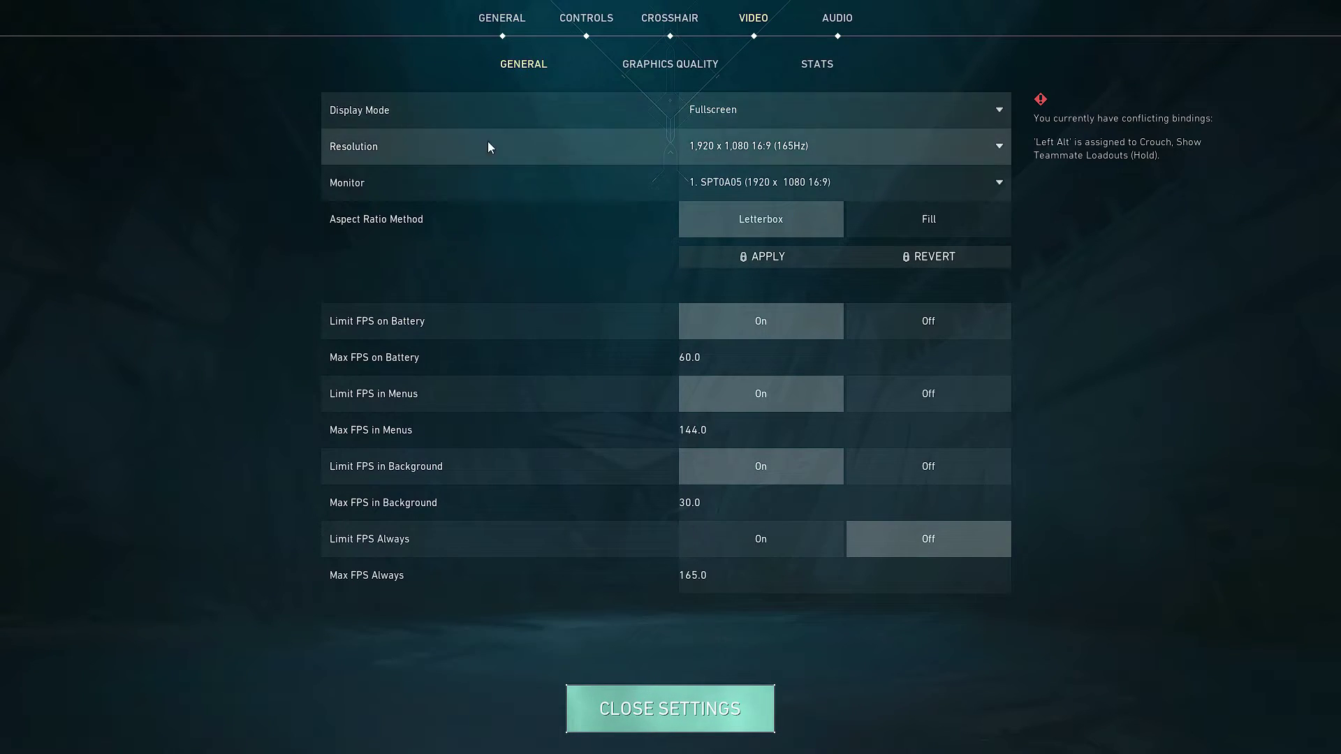
Step: Set Display Mode to Windowed Fullscreen, apply and confirm it, then close Settings
{"action": "left_click", "coordinate": [765, 115]}
{"action": "left_click", "coordinate": [763, 147]}
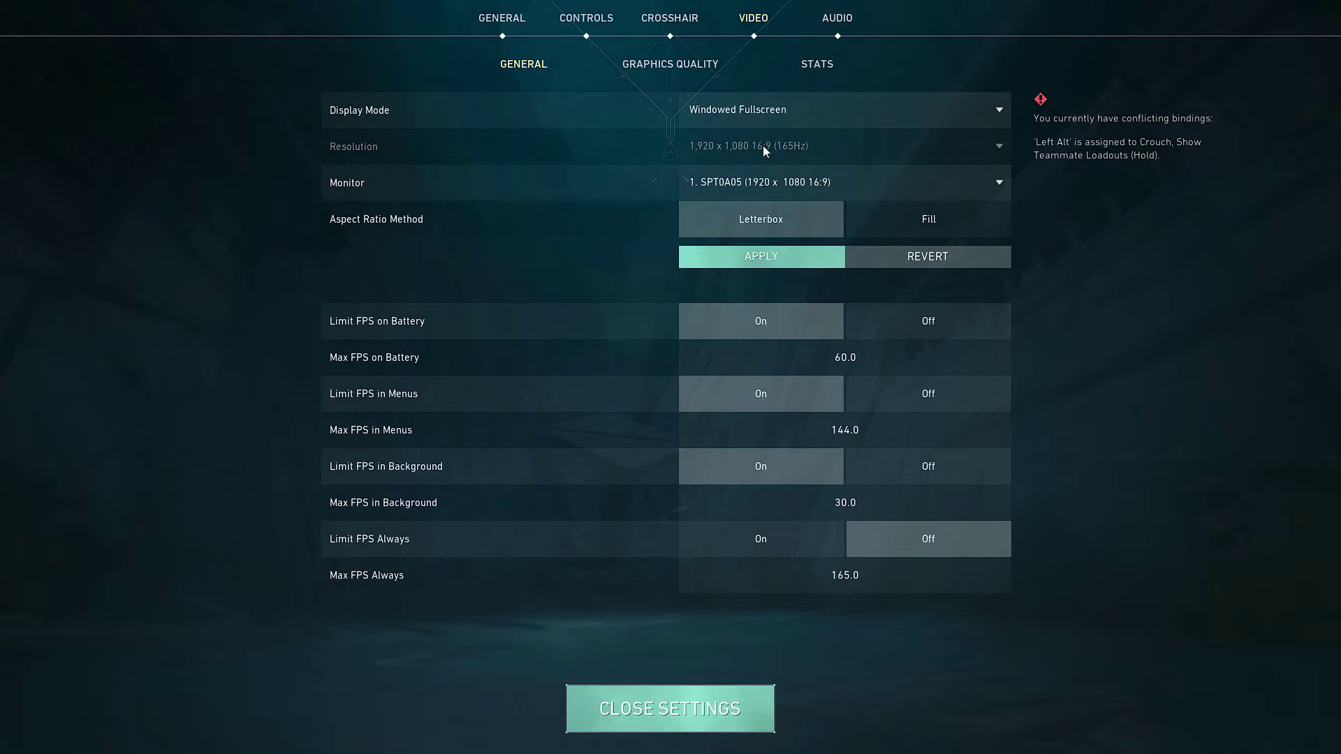
{"action": "left_click", "coordinate": [755, 259]}
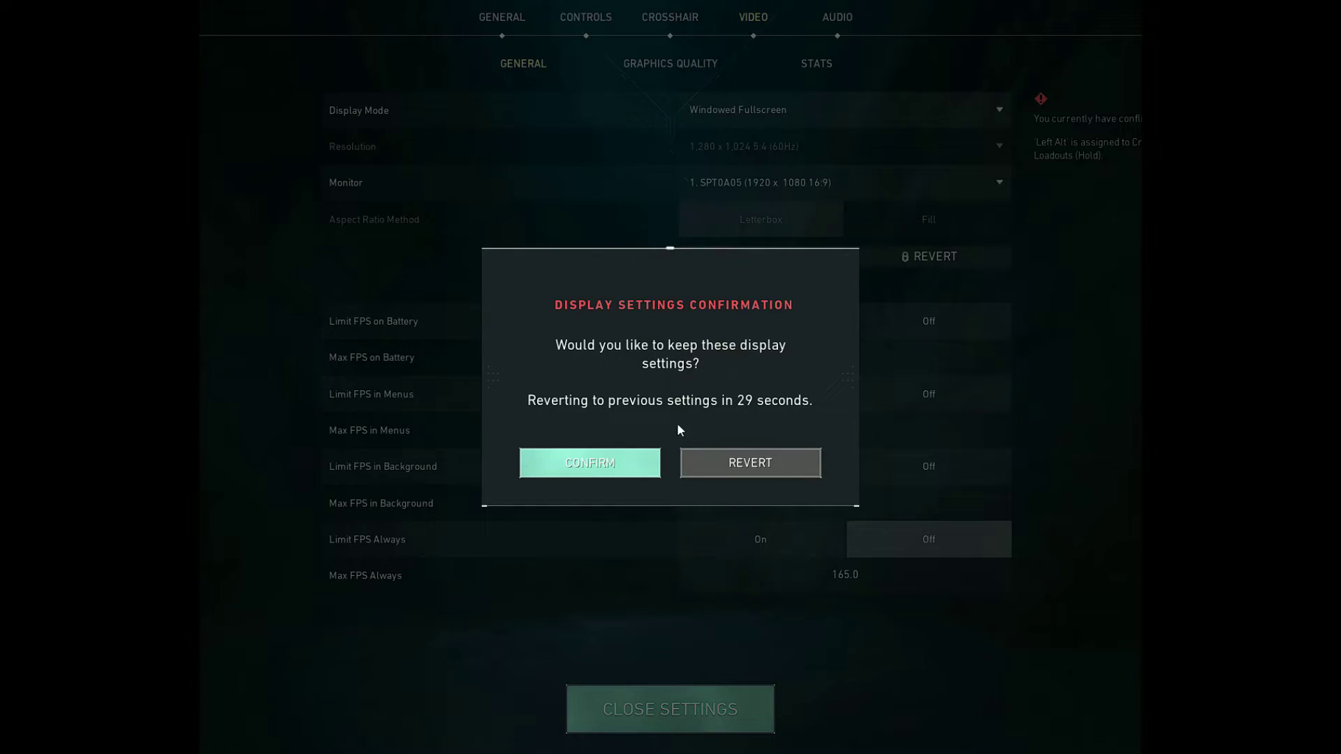
{"action": "left_click", "coordinate": [591, 463]}
{"action": "left_click", "coordinate": [701, 707]}
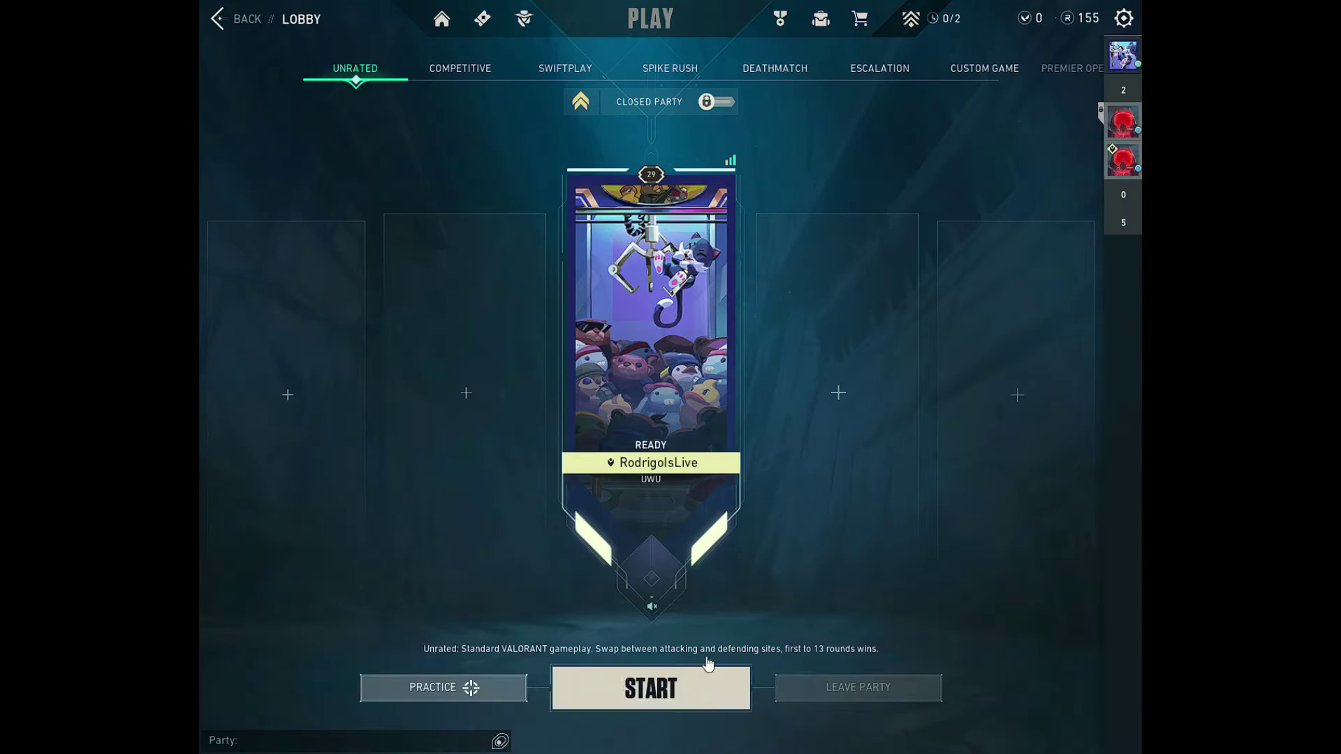
{"action": "left_click", "coordinate": [850, 31]}
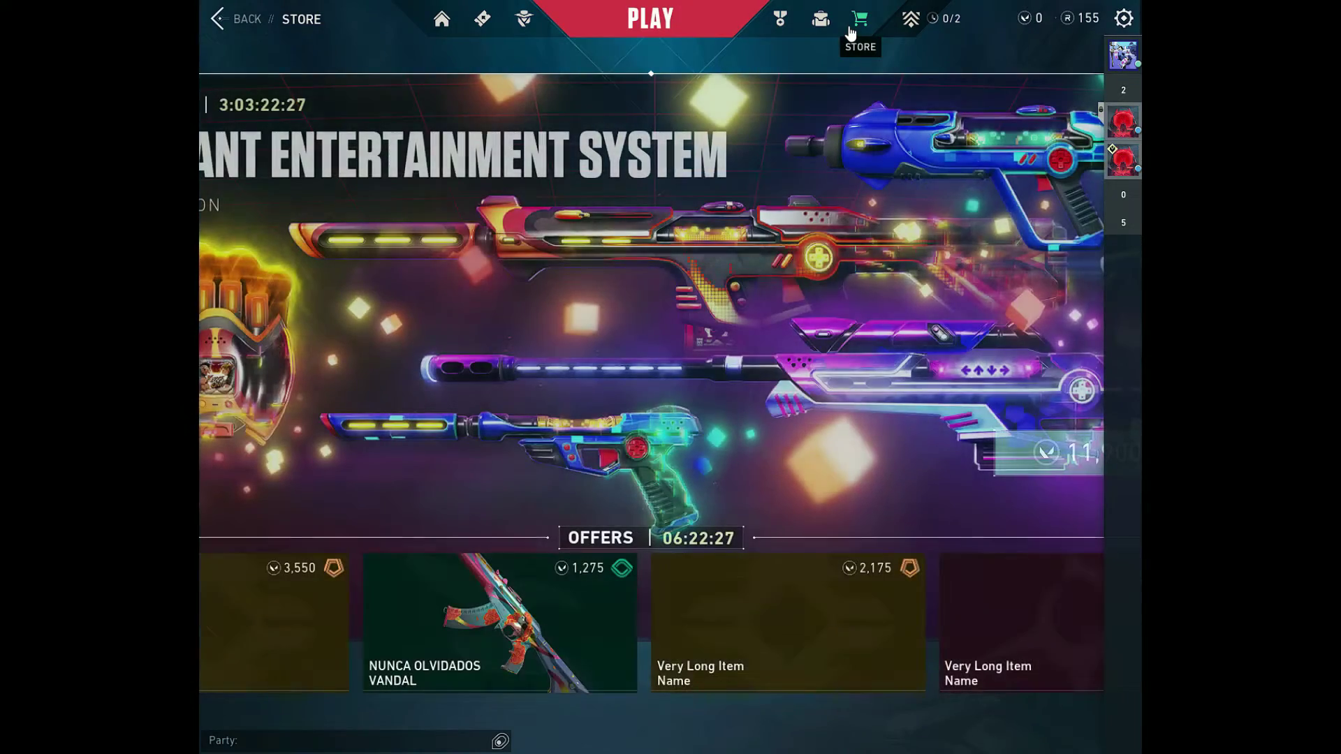
{"action": "left_click", "coordinate": [432, 14]}
{"action": "left_click", "coordinate": [311, 218]}
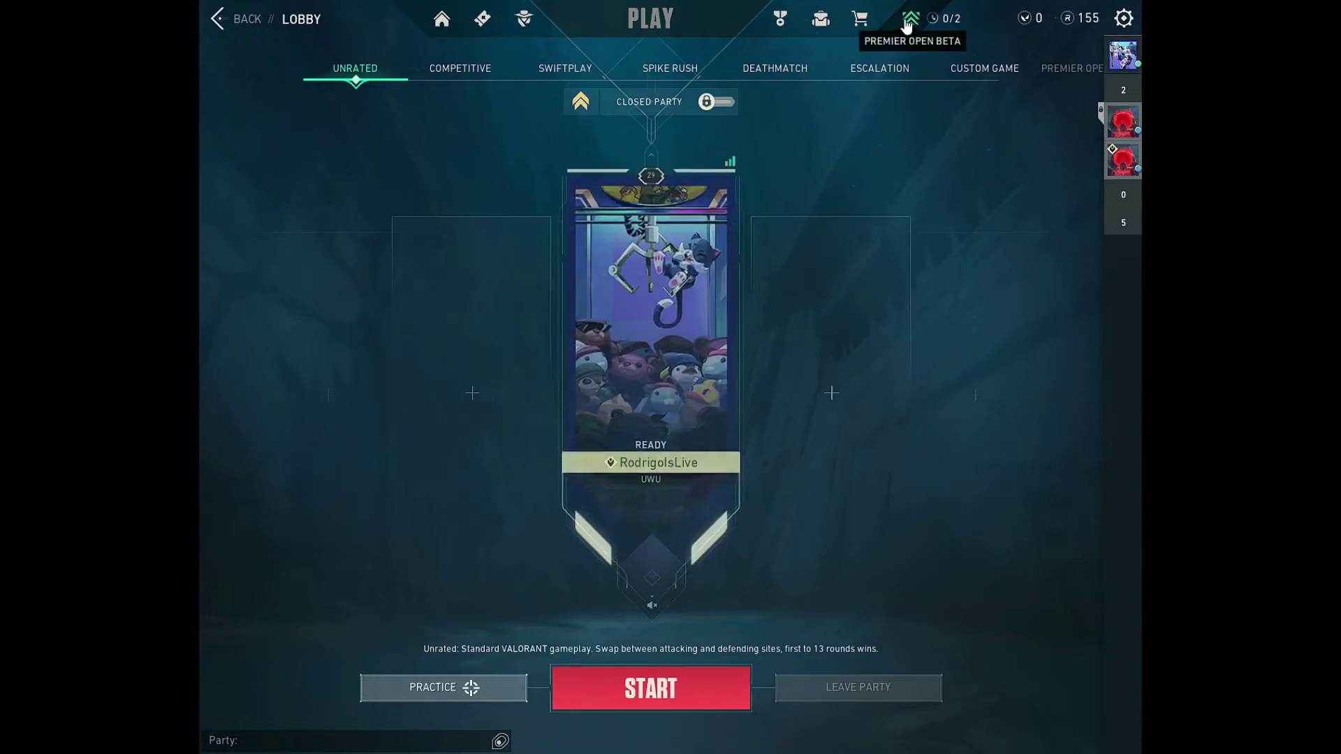
{"action": "left_click", "coordinate": [860, 21]}
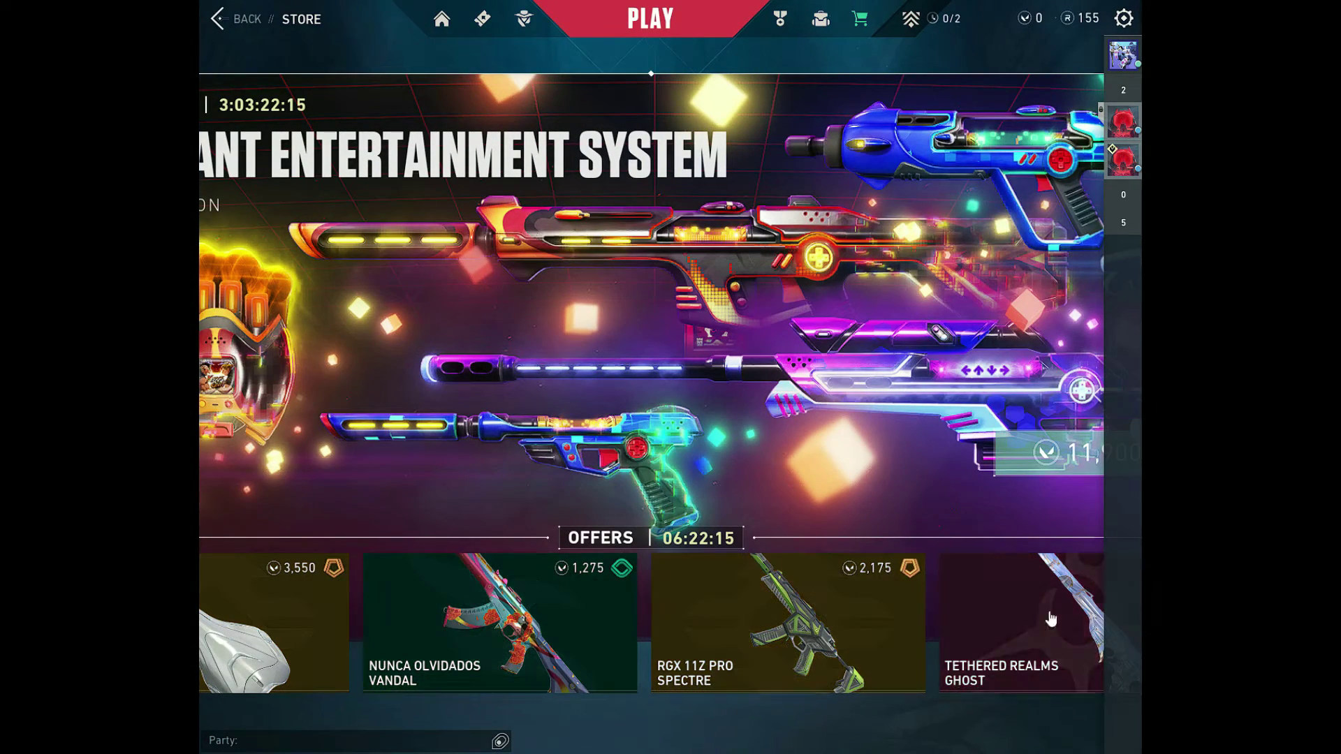
{"action": "left_click", "coordinate": [255, 608]}
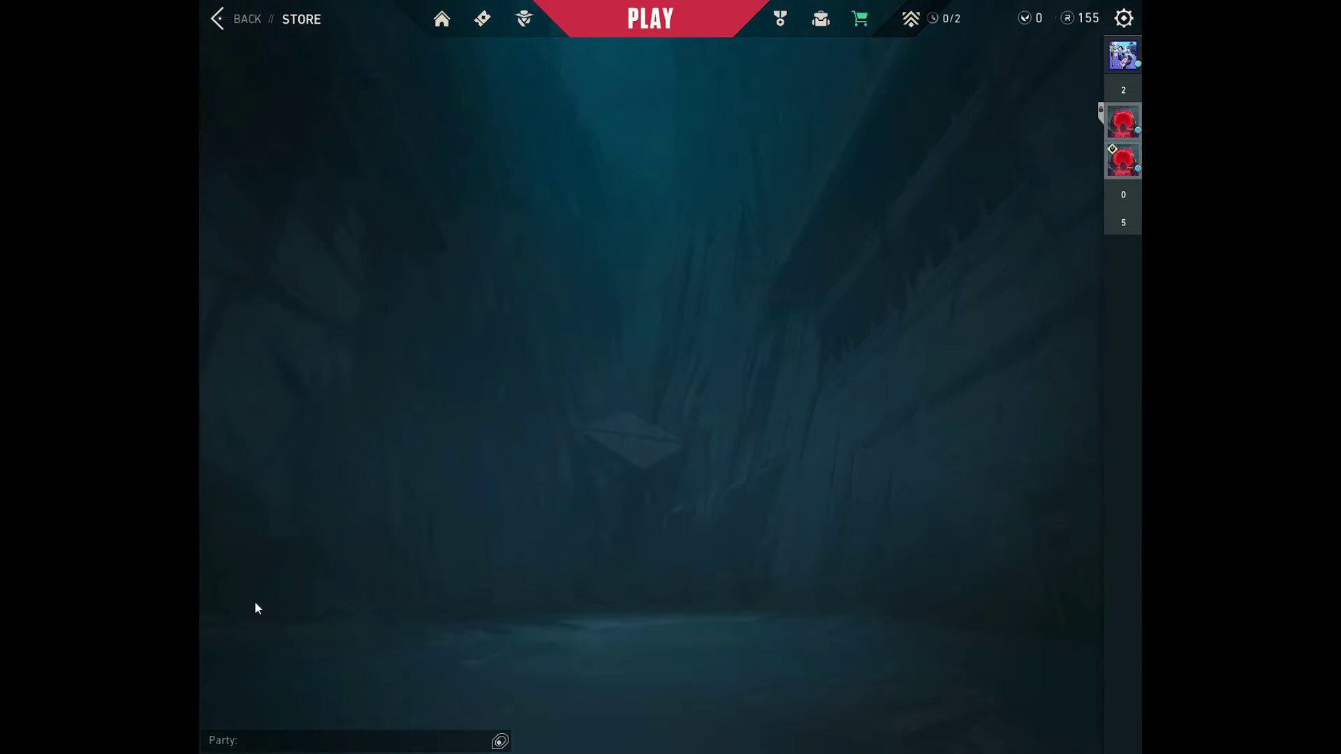
{"action": "left_click", "coordinate": [241, 19]}
{"action": "left_click", "coordinate": [447, 25]}
{"action": "left_click", "coordinate": [313, 220]}
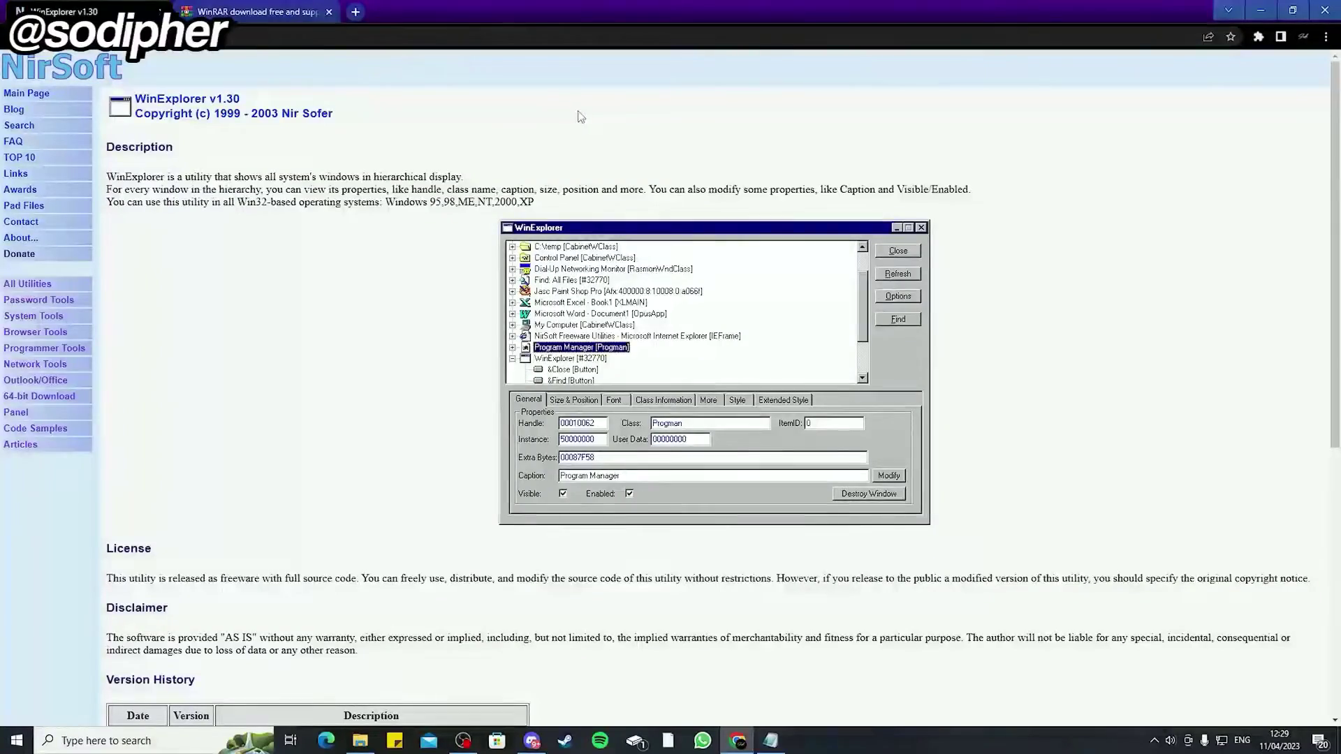
Step: Download the WinExplorer zip from NirSoft and return to the WinExplorer v1.30 page
{"action": "left_click", "coordinate": [249, 32]}
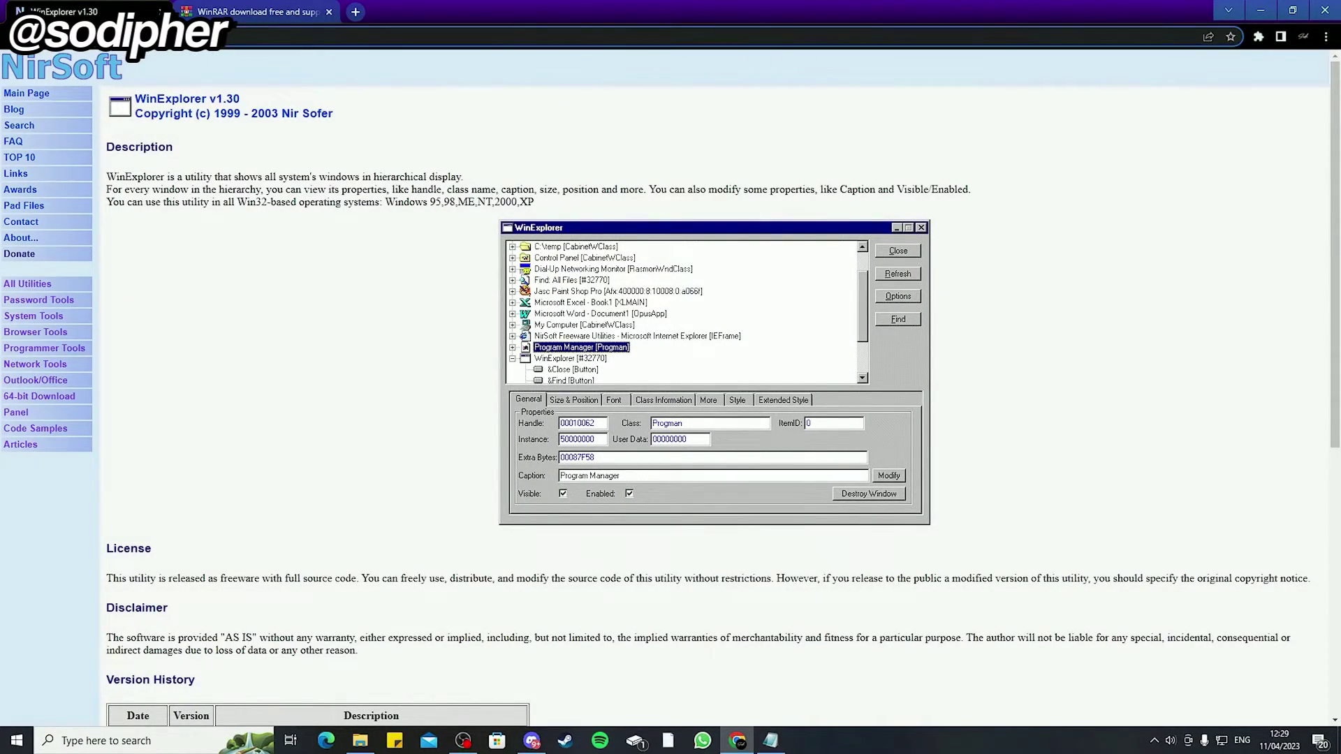
{"action": "left_click", "coordinate": [283, 173]}
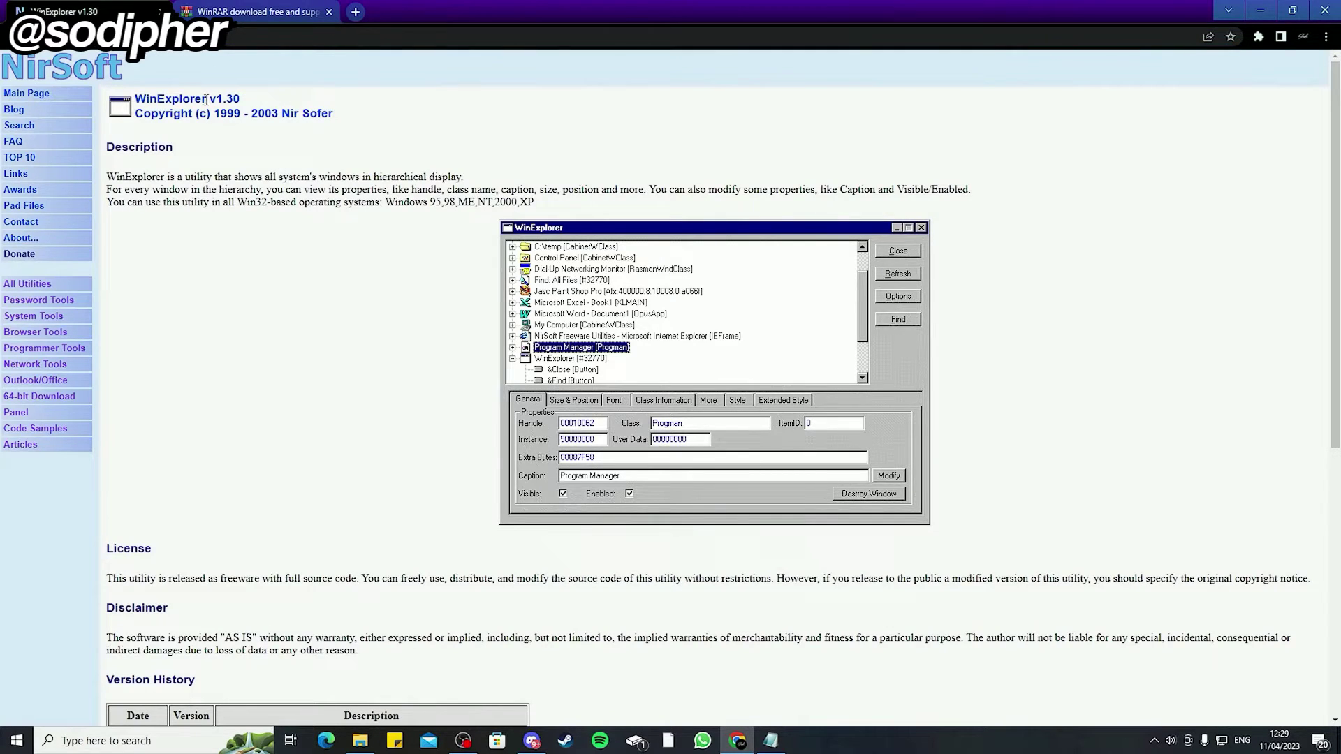
{"action": "scroll", "coordinate": [381, 186], "scroll_direction": "down", "scroll_amount": 7}
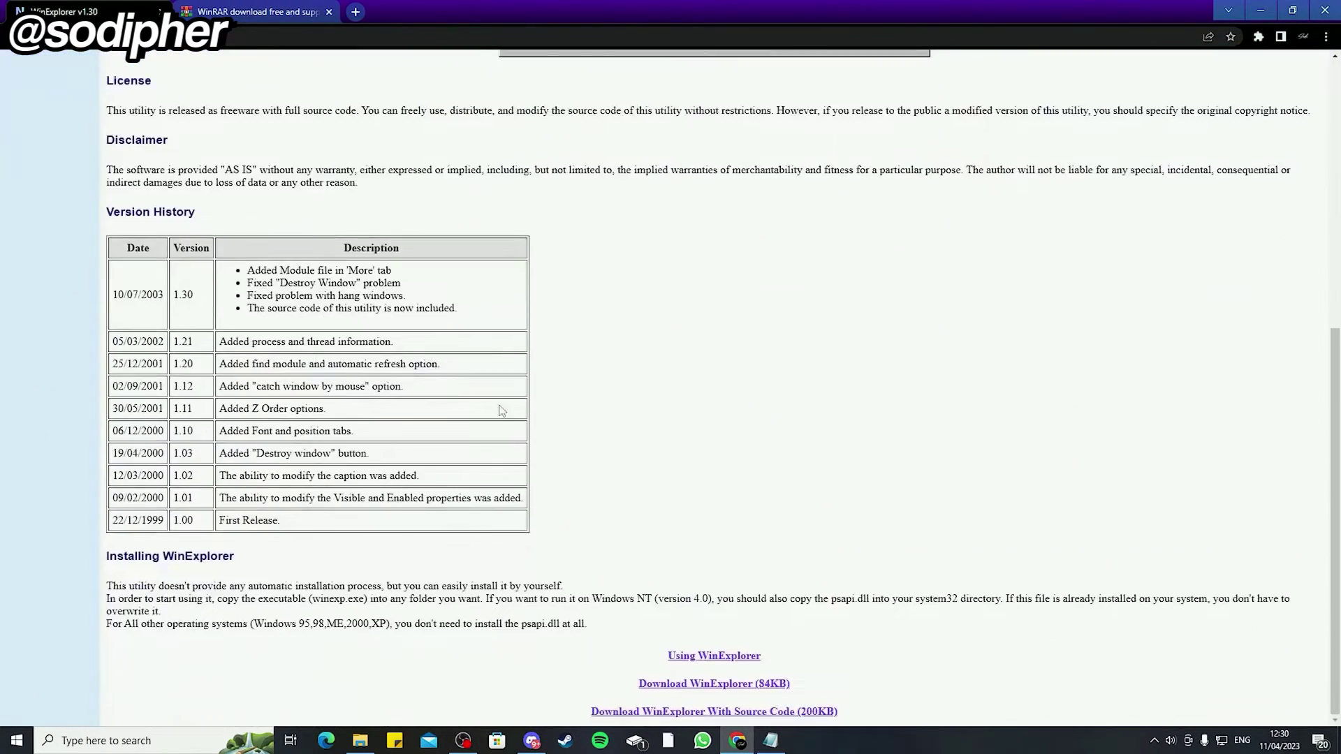
{"action": "left_click", "coordinate": [702, 685]}
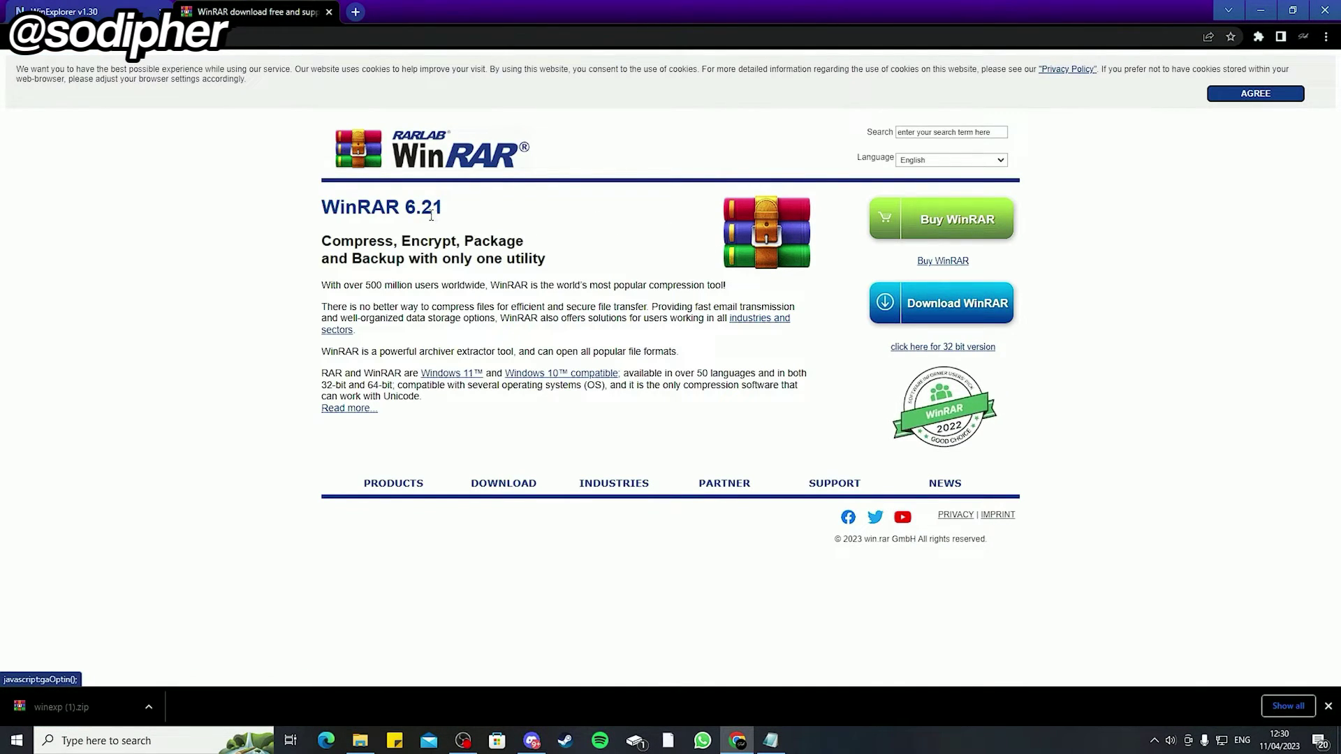
{"action": "left_click_drag", "start_coordinate": [450, 217], "coordinate": [310, 217]}
{"action": "left_click", "coordinate": [555, 223]}
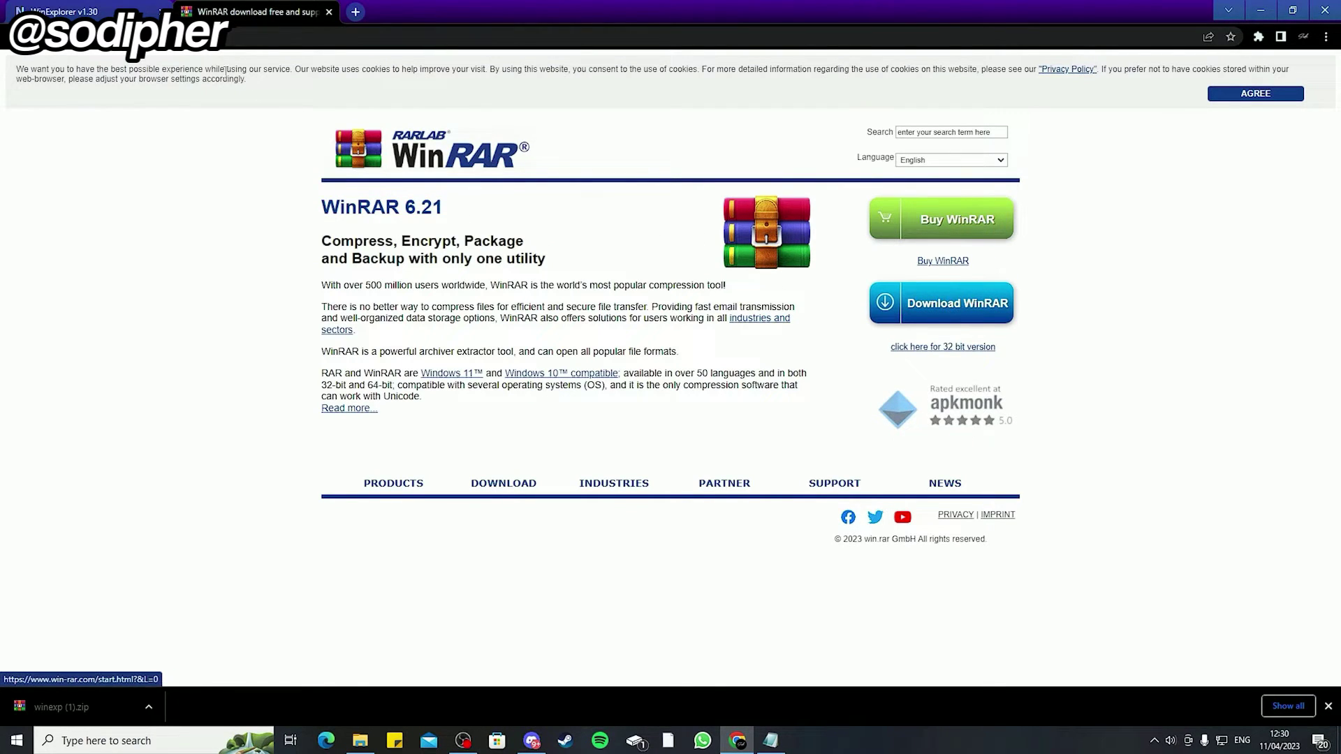
{"action": "key", "text": "ctrl+shift+Tab"}
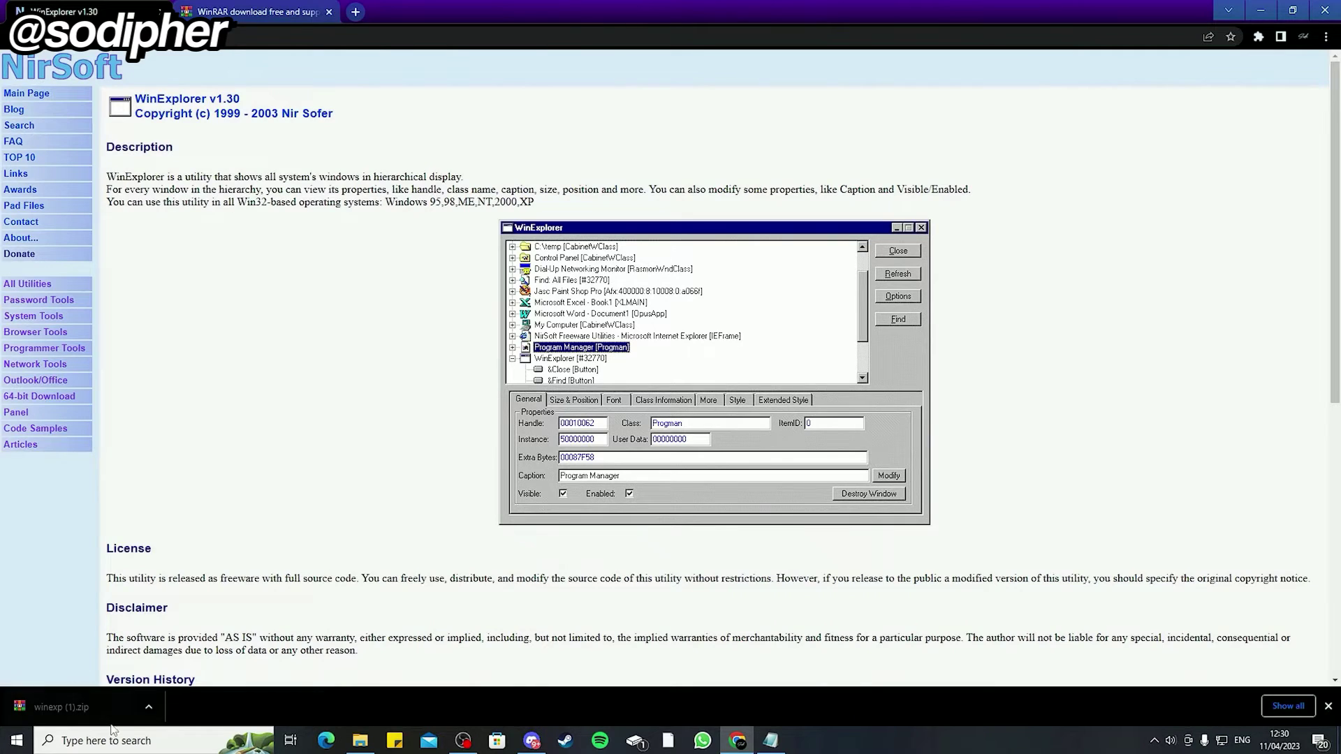
Step: Extract winexp (1).zip from Downloads into a winexp (1) folder
{"action": "left_click", "coordinate": [362, 741]}
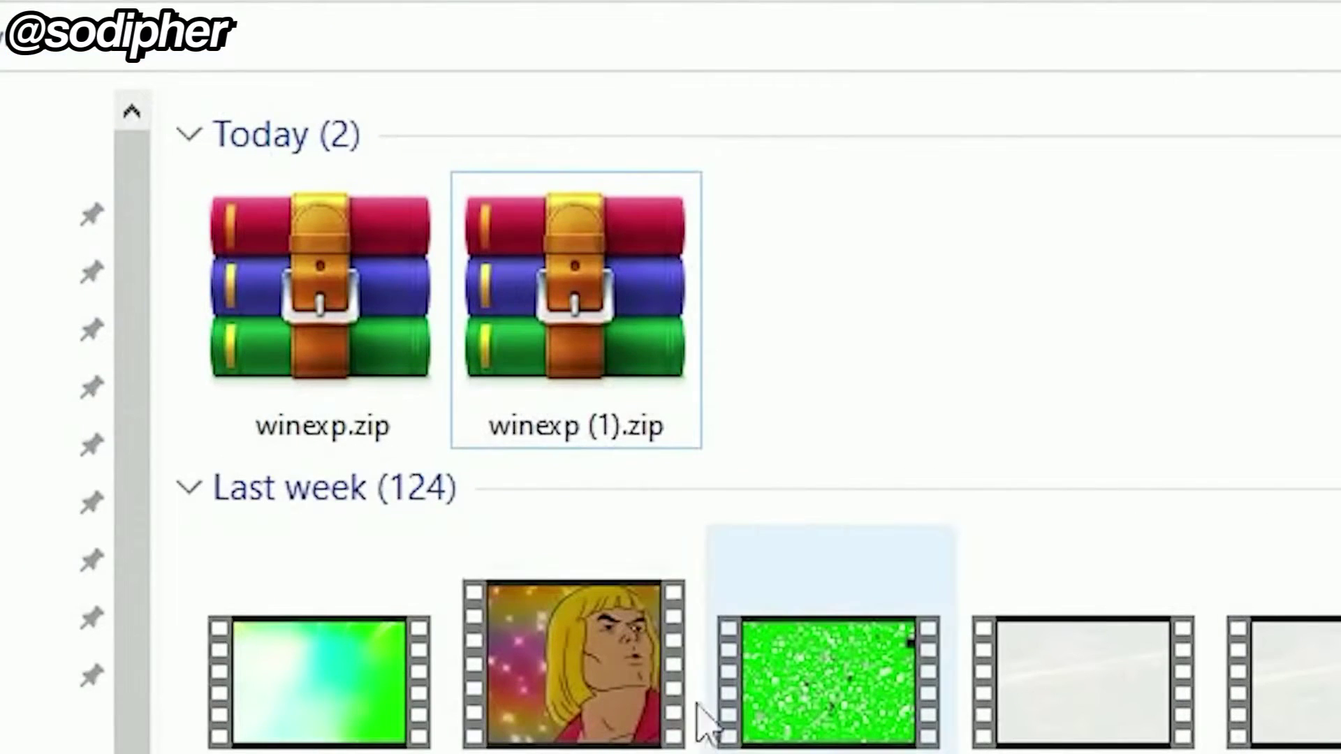
{"action": "right_click", "coordinate": [622, 340]}
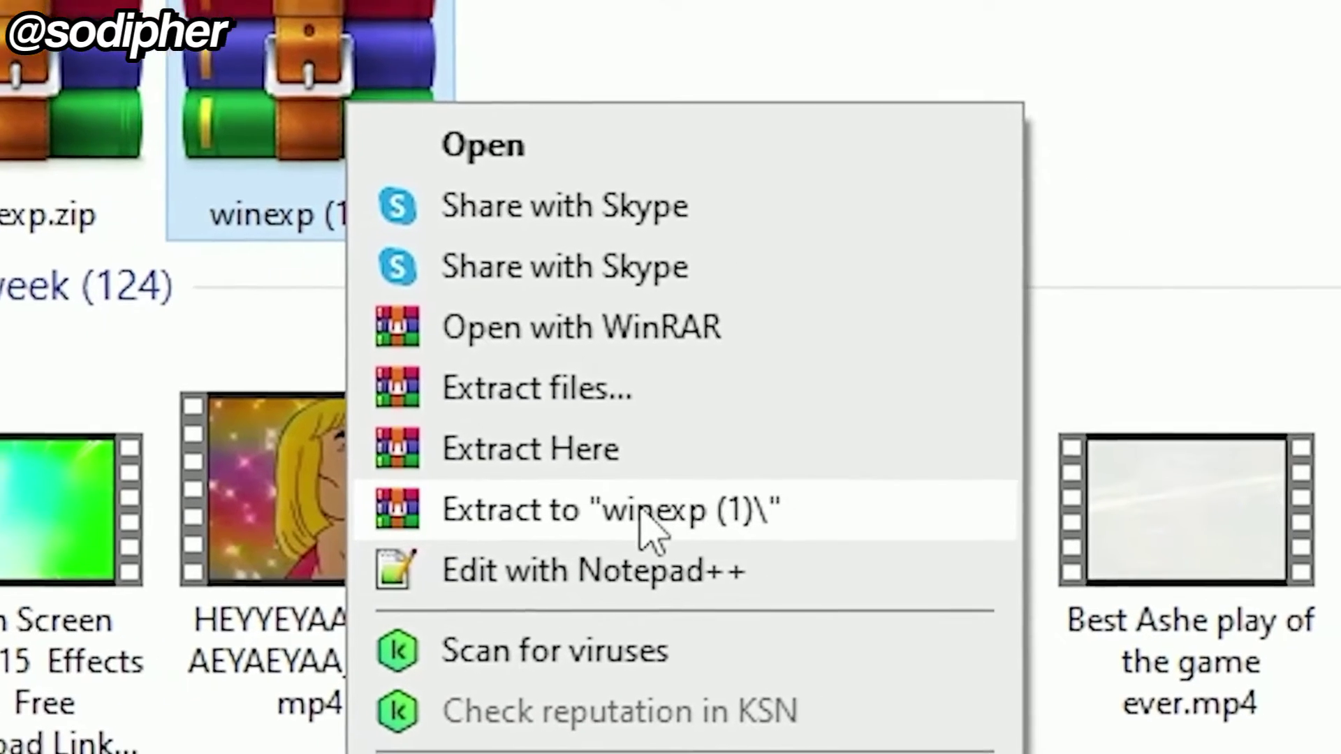
{"action": "left_click", "coordinate": [687, 552]}
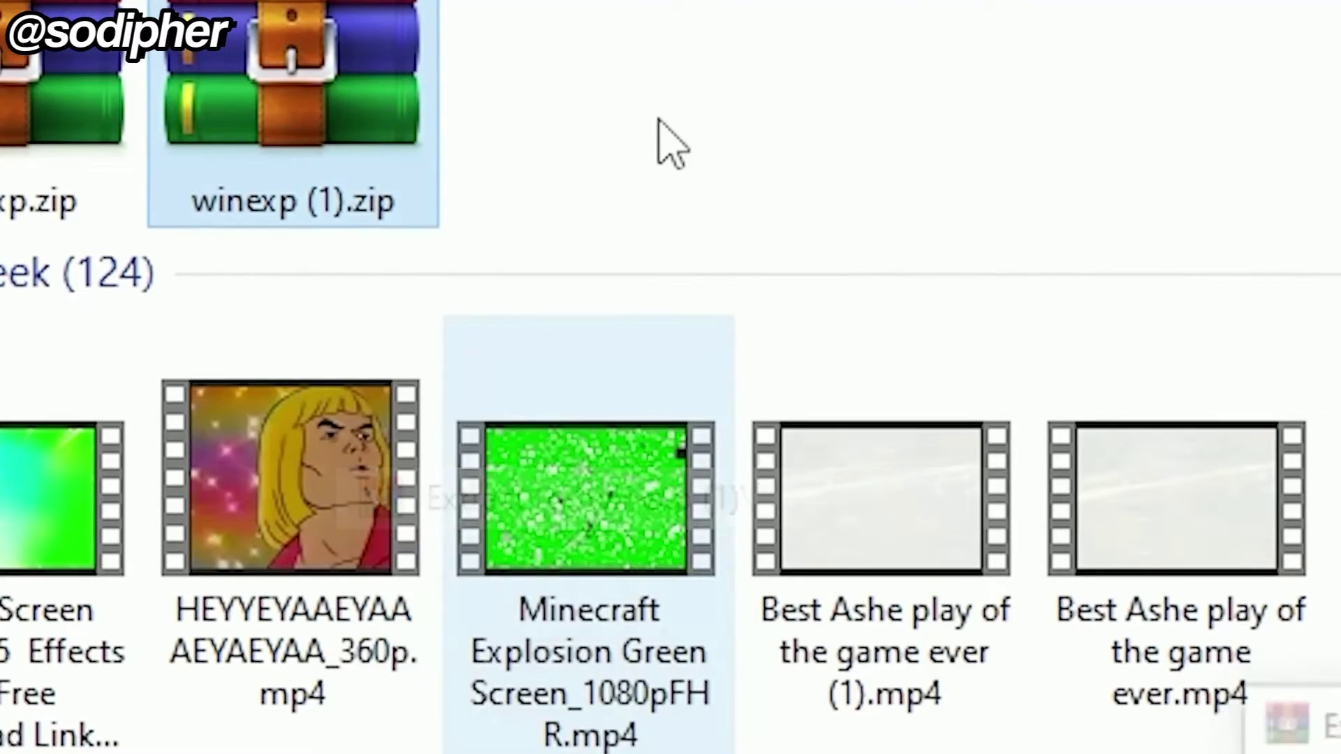
Step: Run winexp.exe from the winexp (1) folder, close it, and open NVIDIA Control Panel
{"action": "left_click", "coordinate": [704, 109]}
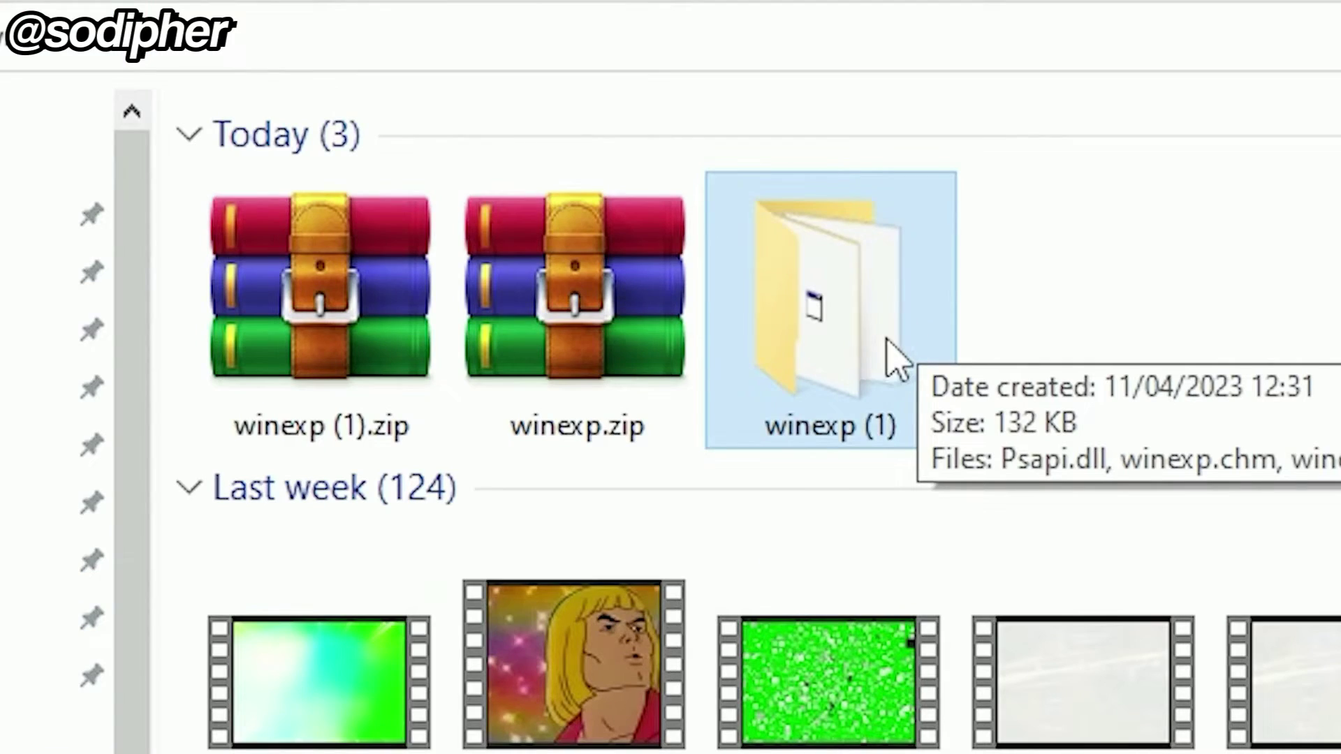
{"action": "double_click", "coordinate": [859, 359]}
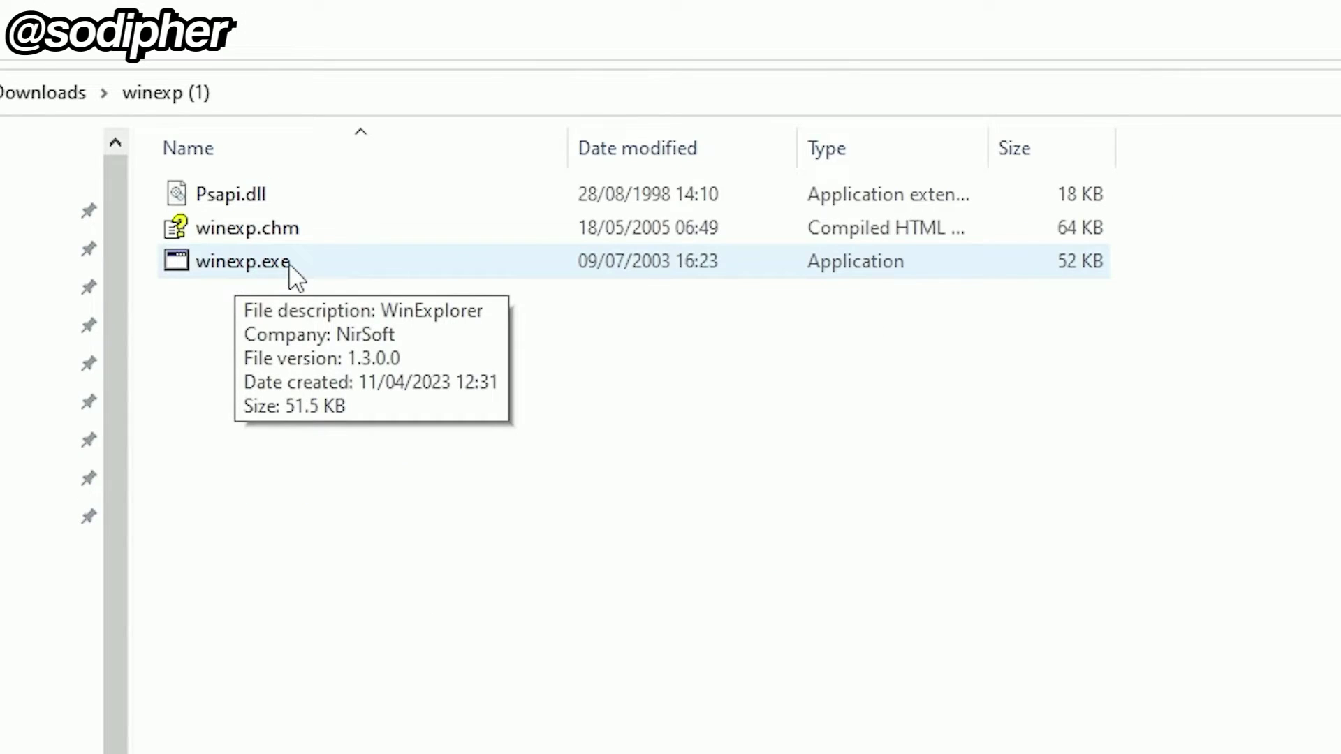
{"action": "double_click", "coordinate": [288, 263]}
{"action": "left_click_drag", "start_coordinate": [704, 114], "coordinate": [669, 215]}
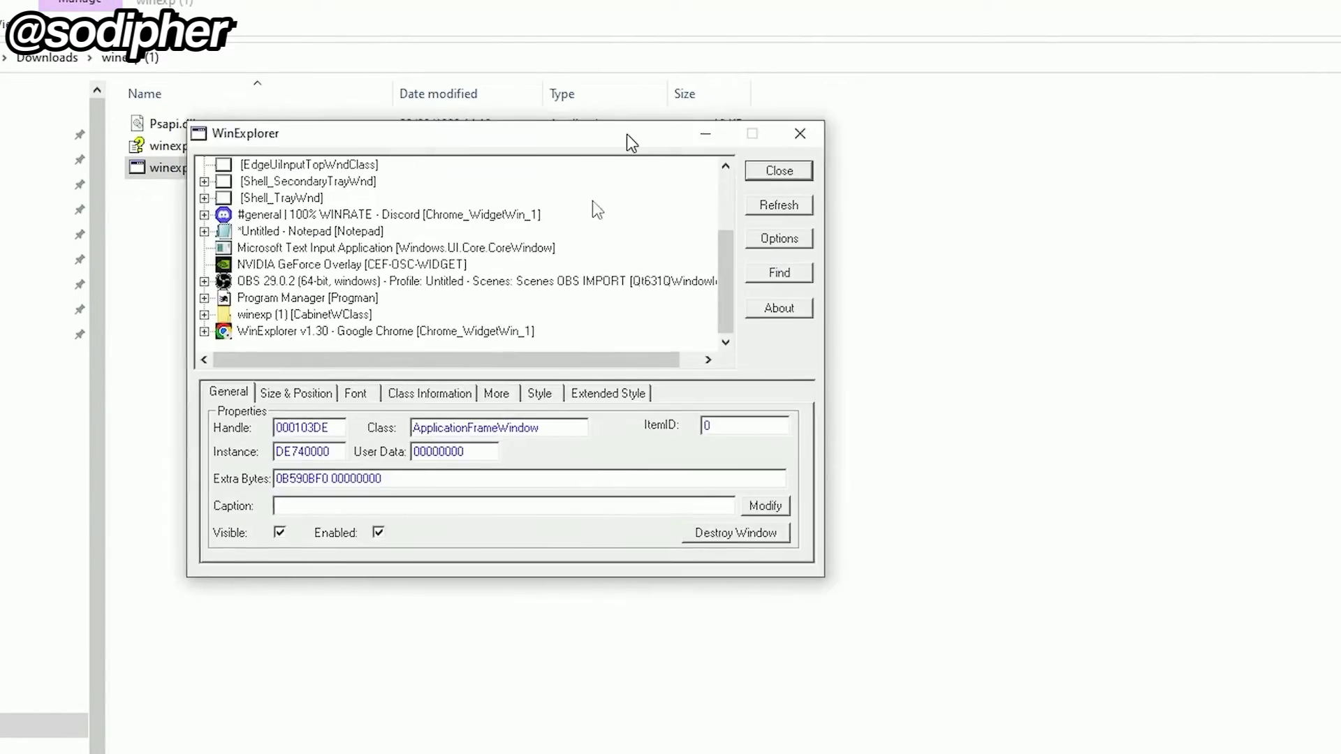
{"action": "left_click", "coordinate": [854, 212]}
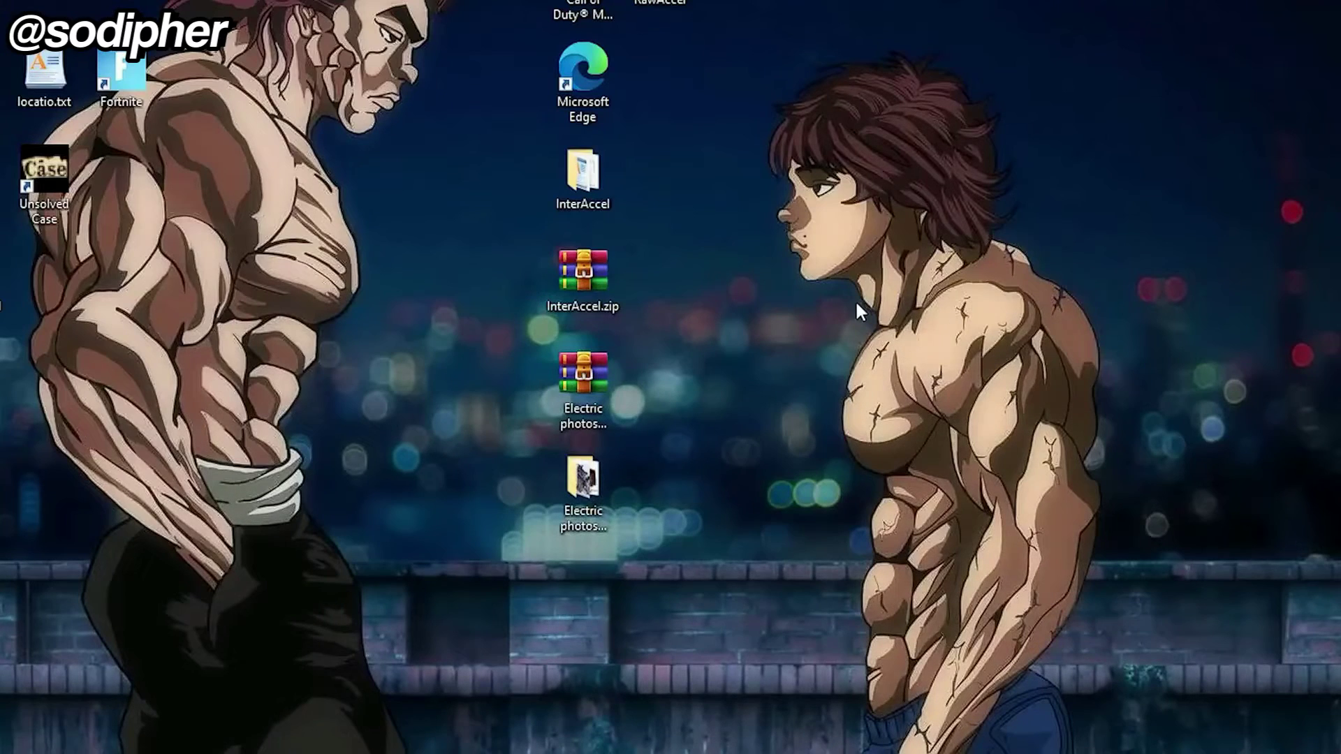
{"action": "right_click", "coordinate": [853, 294]}
{"action": "left_click", "coordinate": [651, 490]}
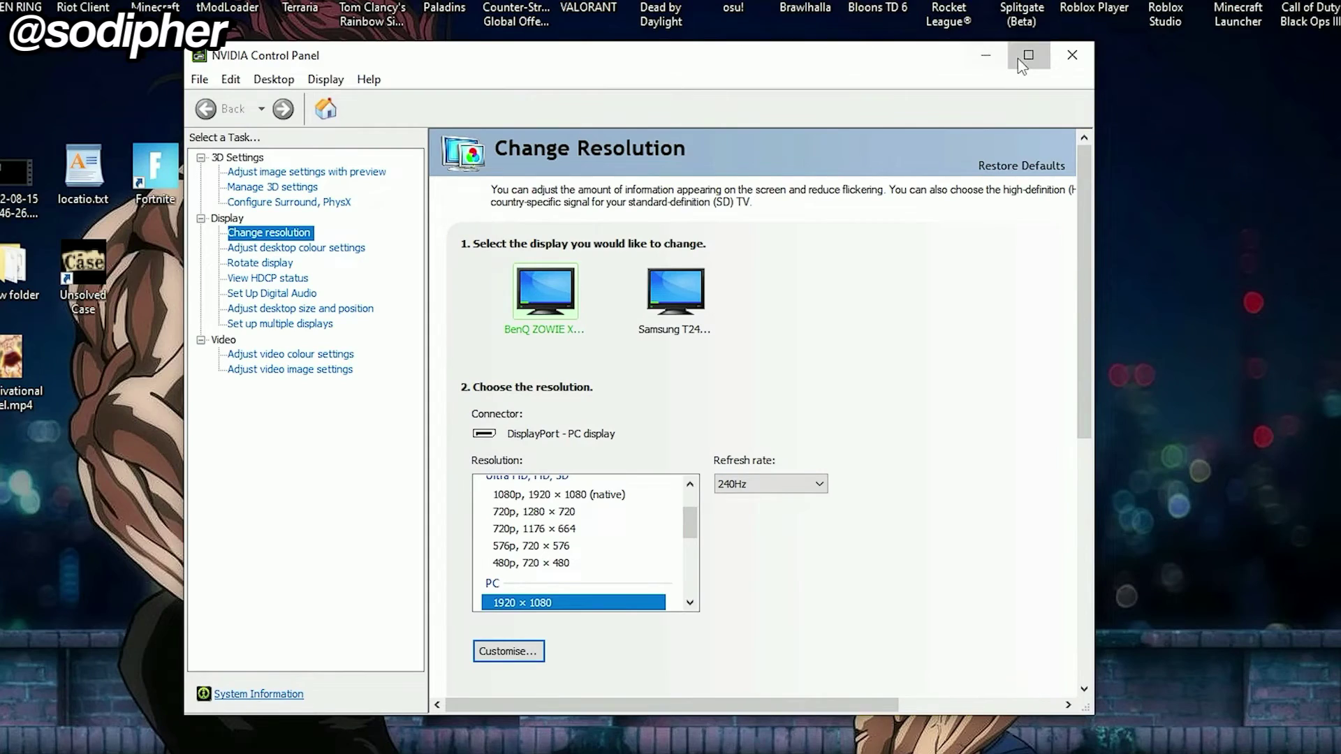
Step: Maximise NVIDIA Control Panel and open the Create Custom Resolution form under Customise
{"action": "left_click", "coordinate": [1028, 56]}
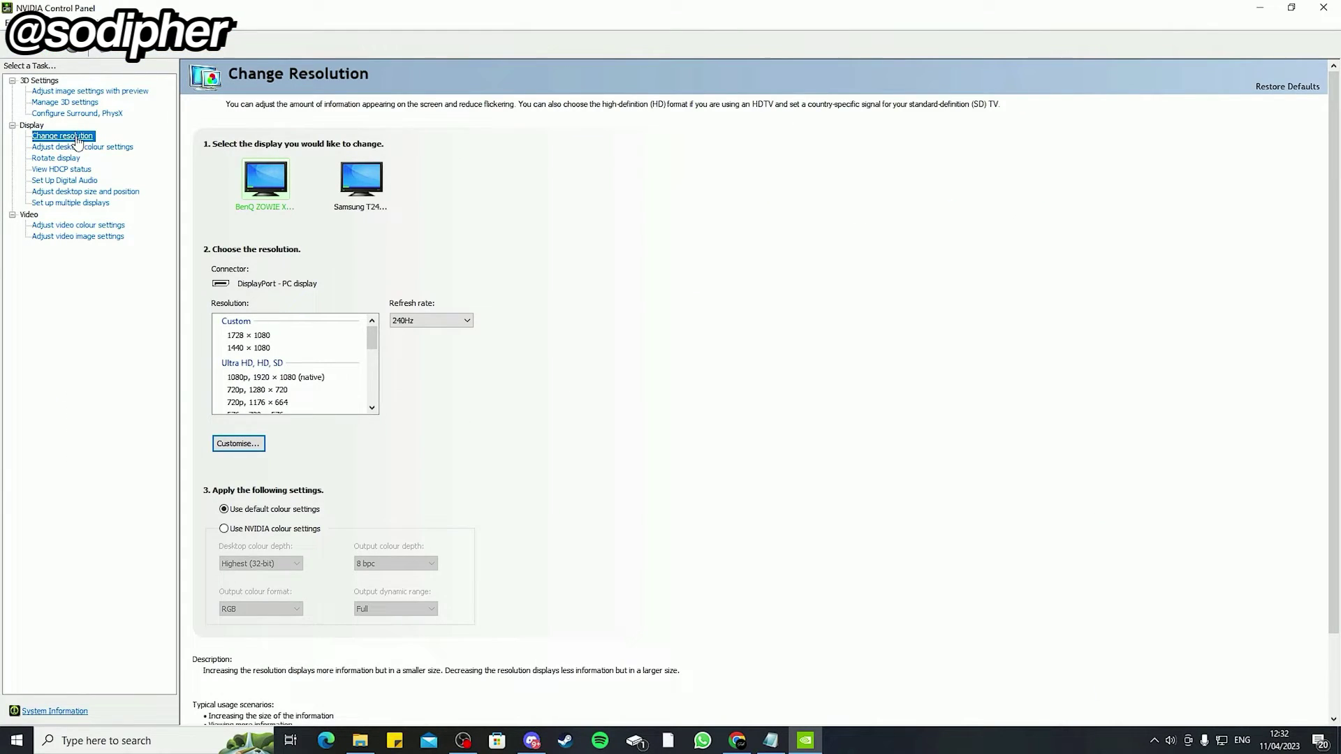
{"action": "scroll", "coordinate": [347, 378], "scroll_direction": "down", "scroll_amount": 5}
{"action": "left_click_drag", "start_coordinate": [374, 391], "coordinate": [380, 337]}
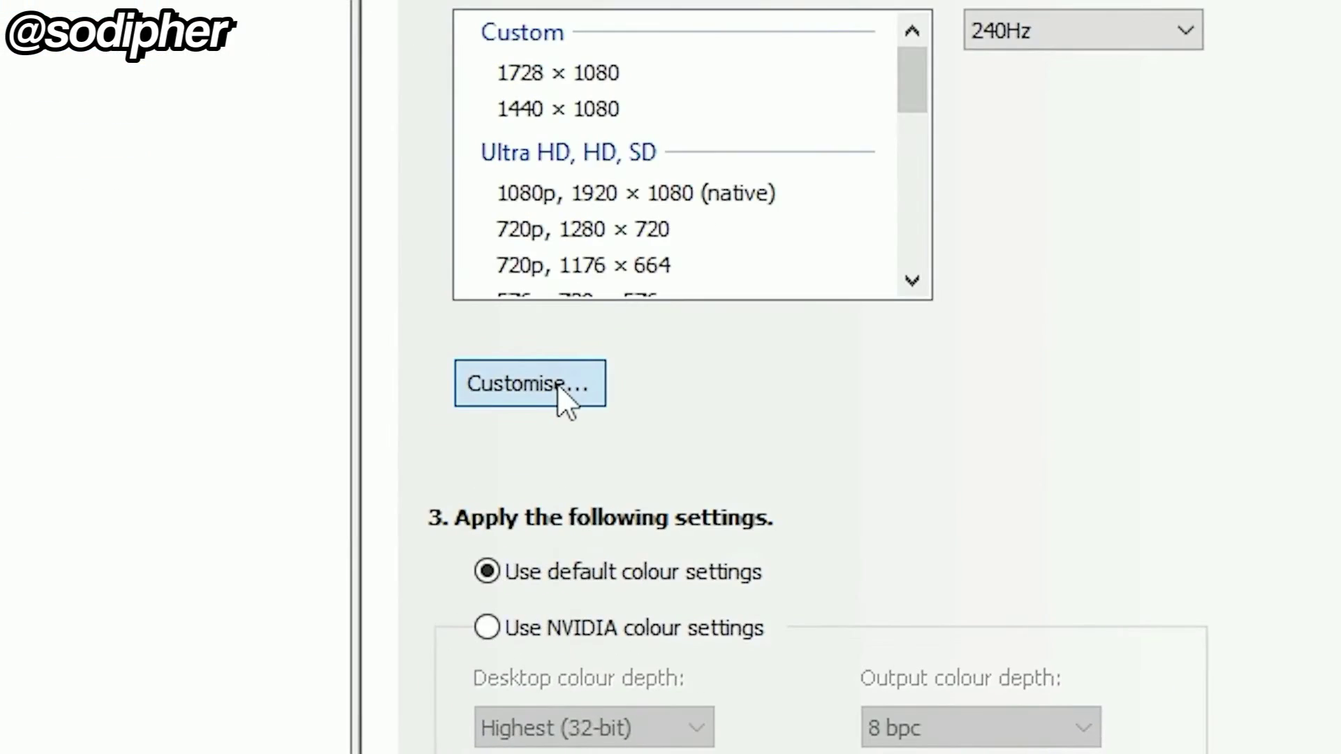
{"action": "left_click", "coordinate": [241, 444]}
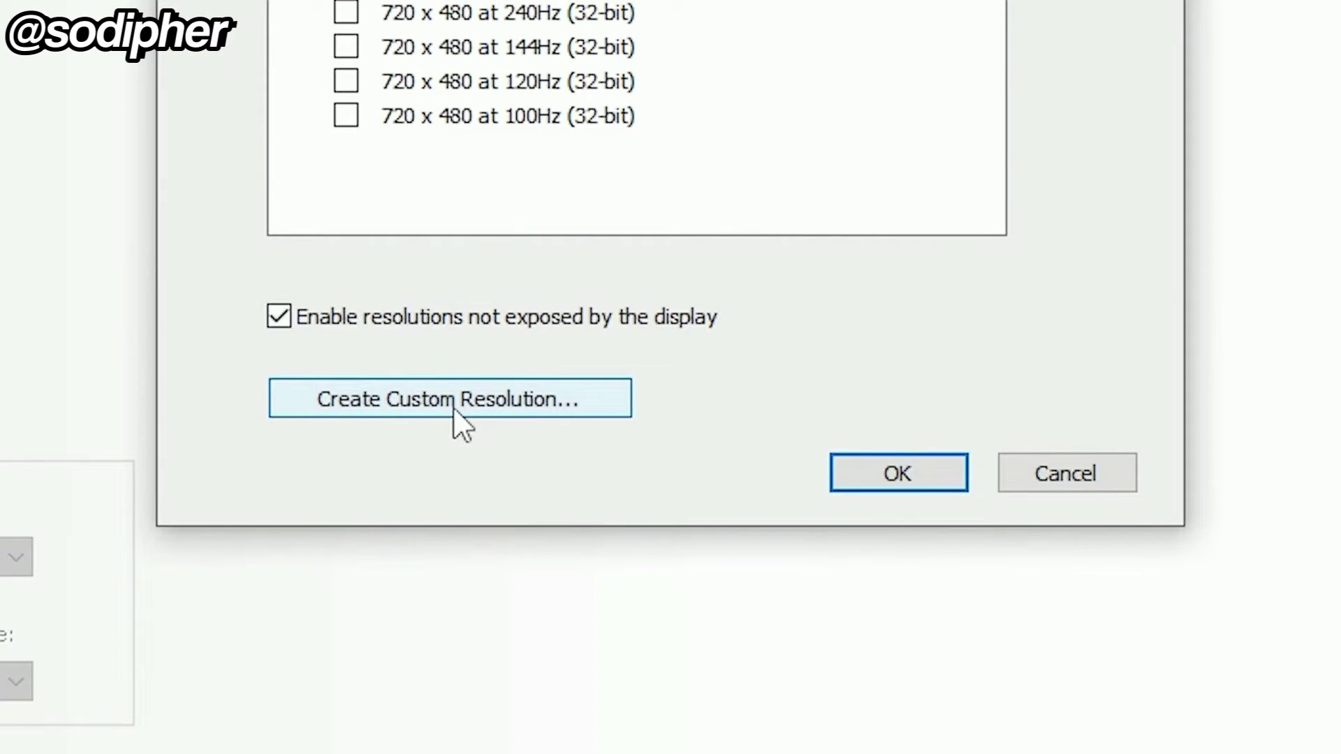
{"action": "left_click", "coordinate": [454, 402]}
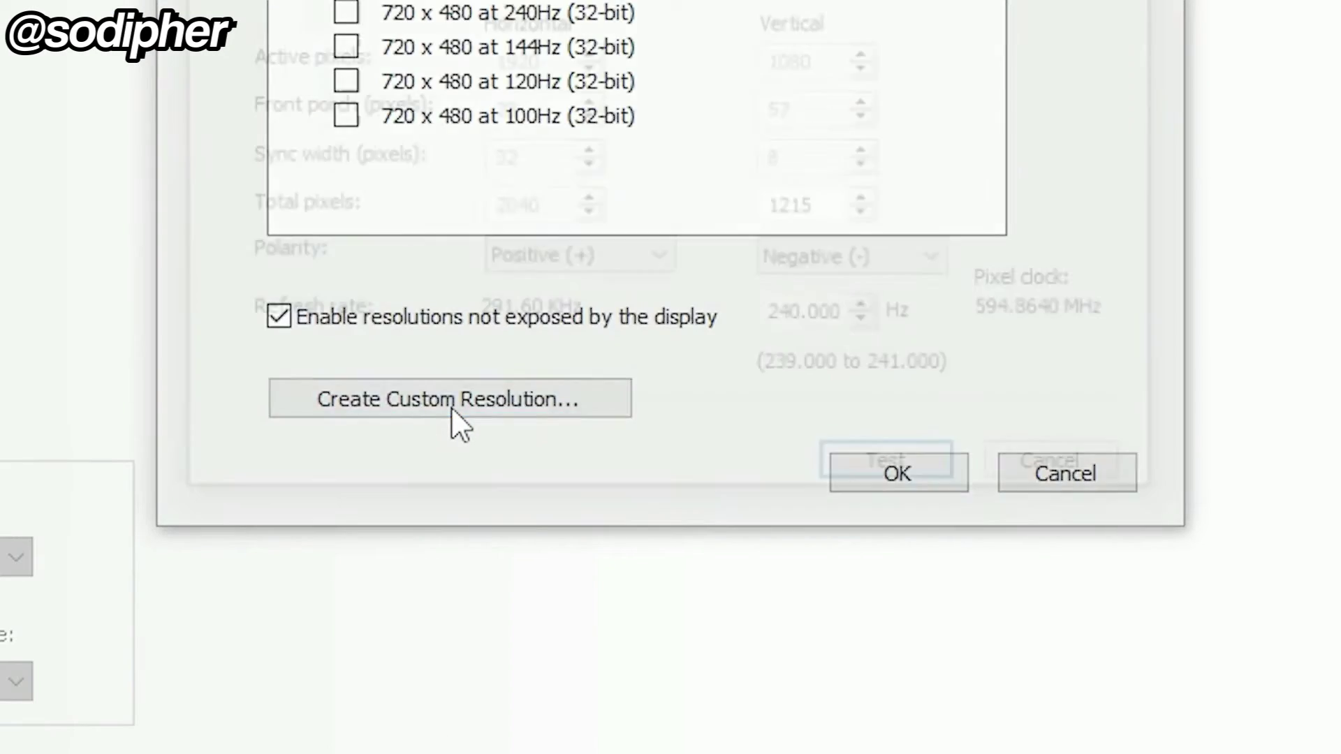
Step: Review the 1920, 1080 and 240 Hz fields, close the dialogs, and minimise the panel
{"action": "double_click", "coordinate": [799, 225]}
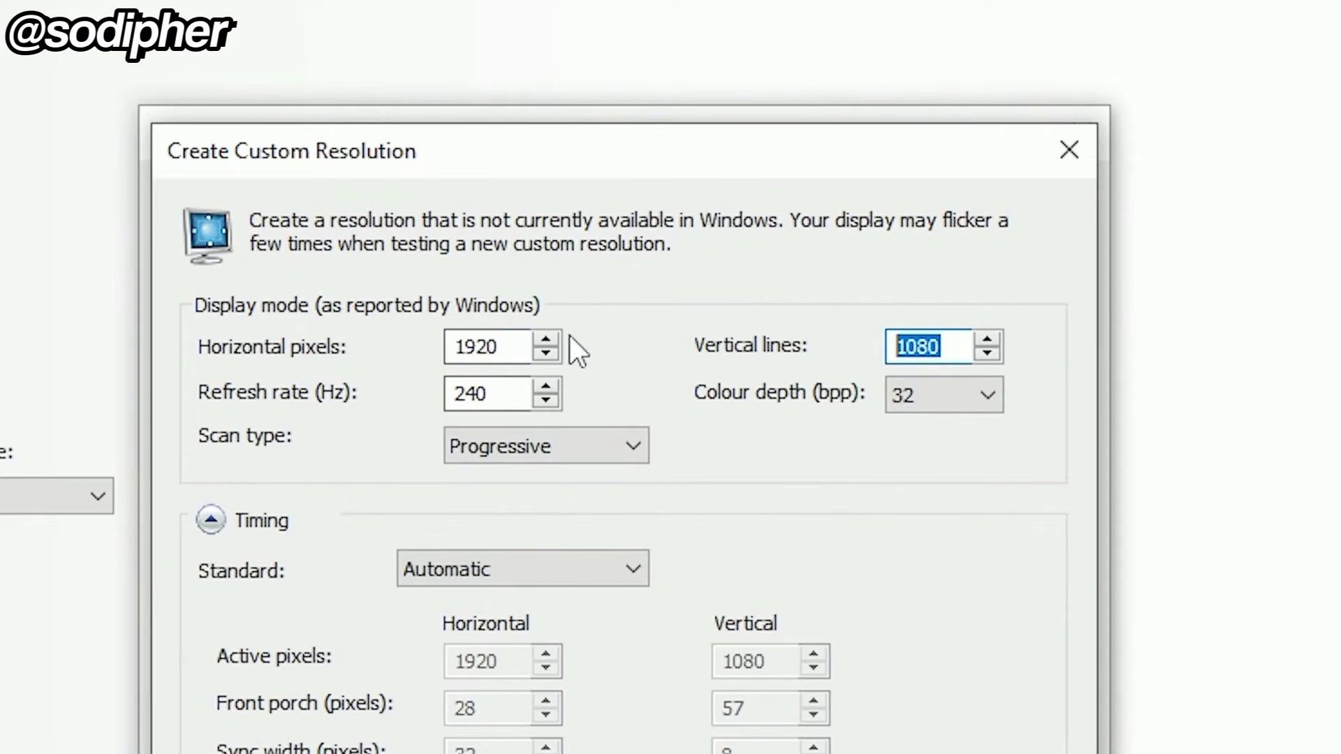
{"action": "double_click", "coordinate": [462, 353]}
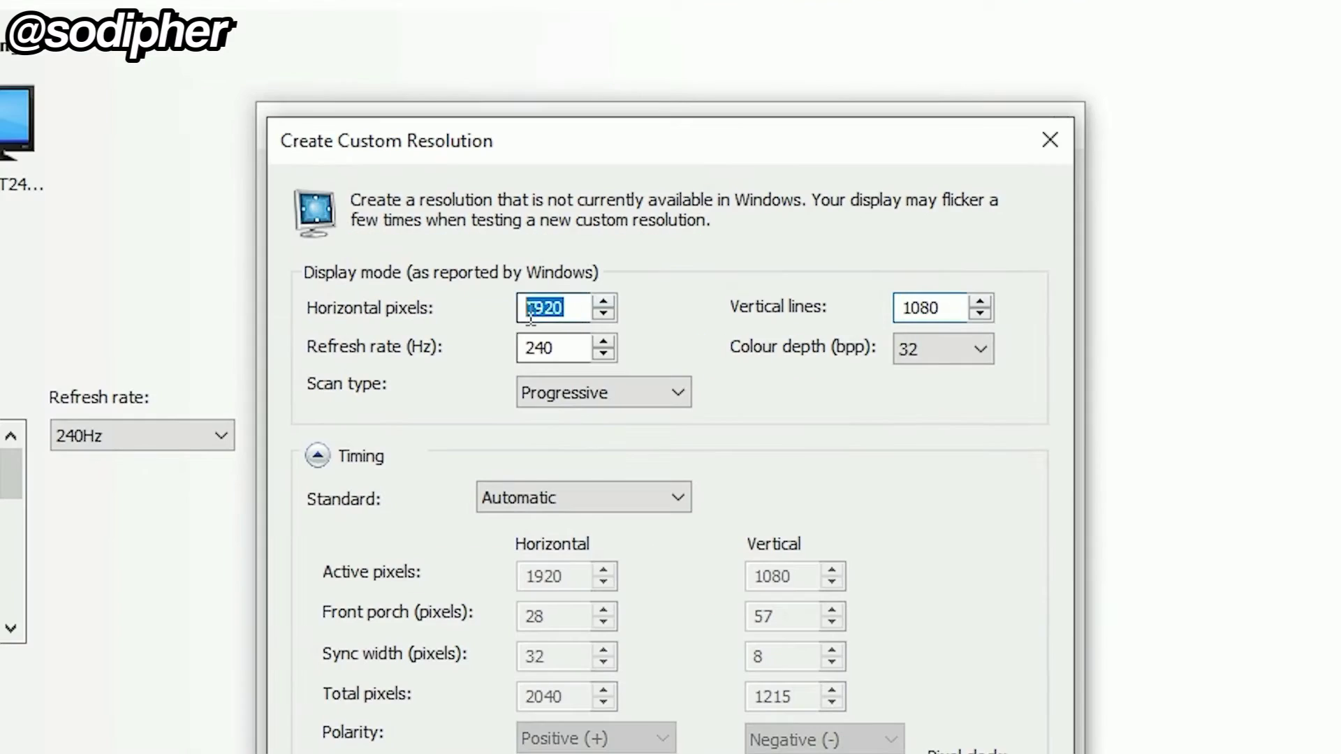
{"action": "double_click", "coordinate": [577, 347]}
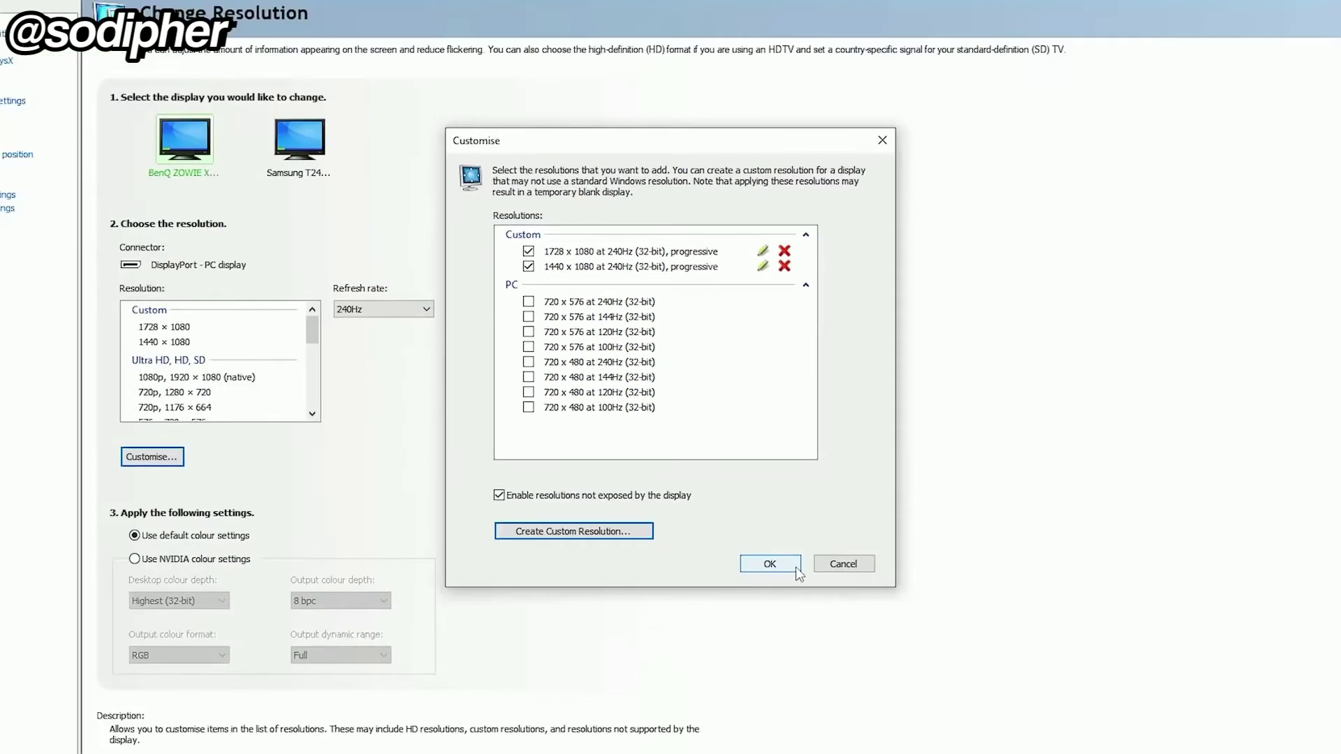
{"action": "left_click", "coordinate": [798, 569]}
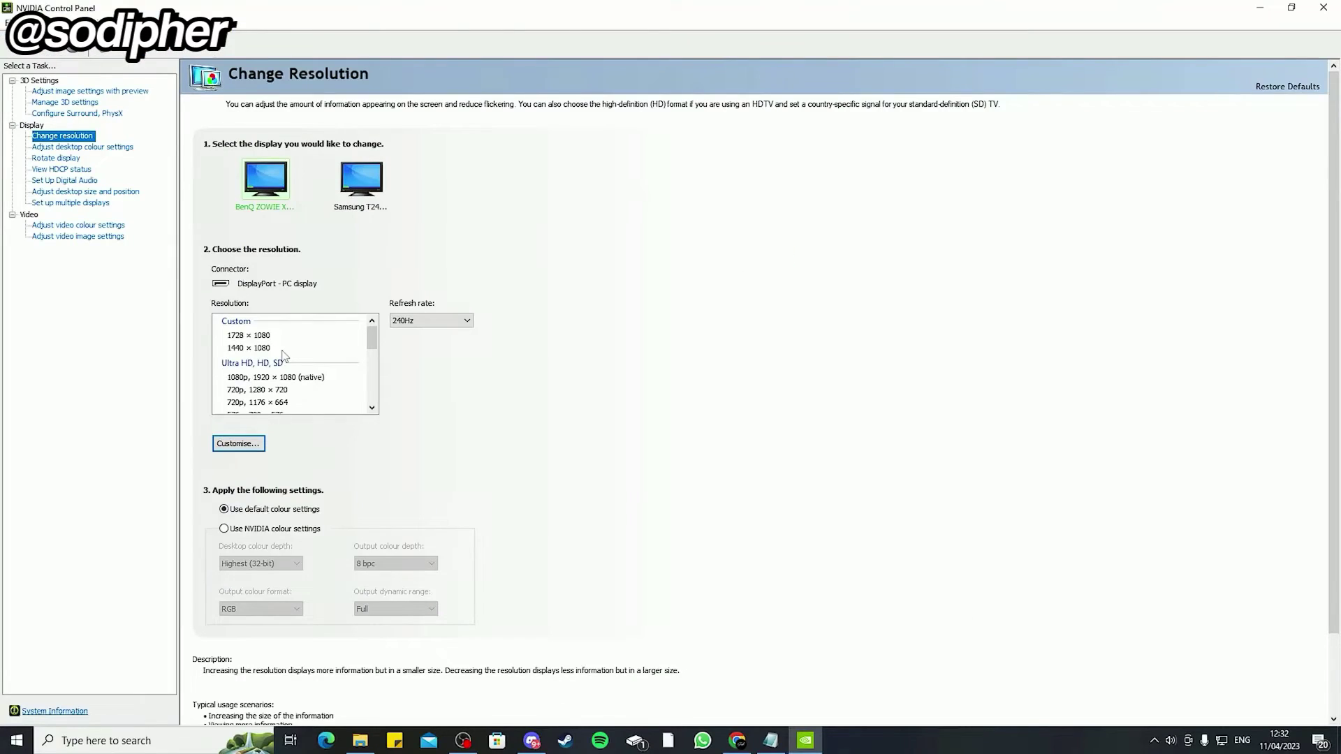
{"action": "left_click", "coordinate": [1266, 11]}
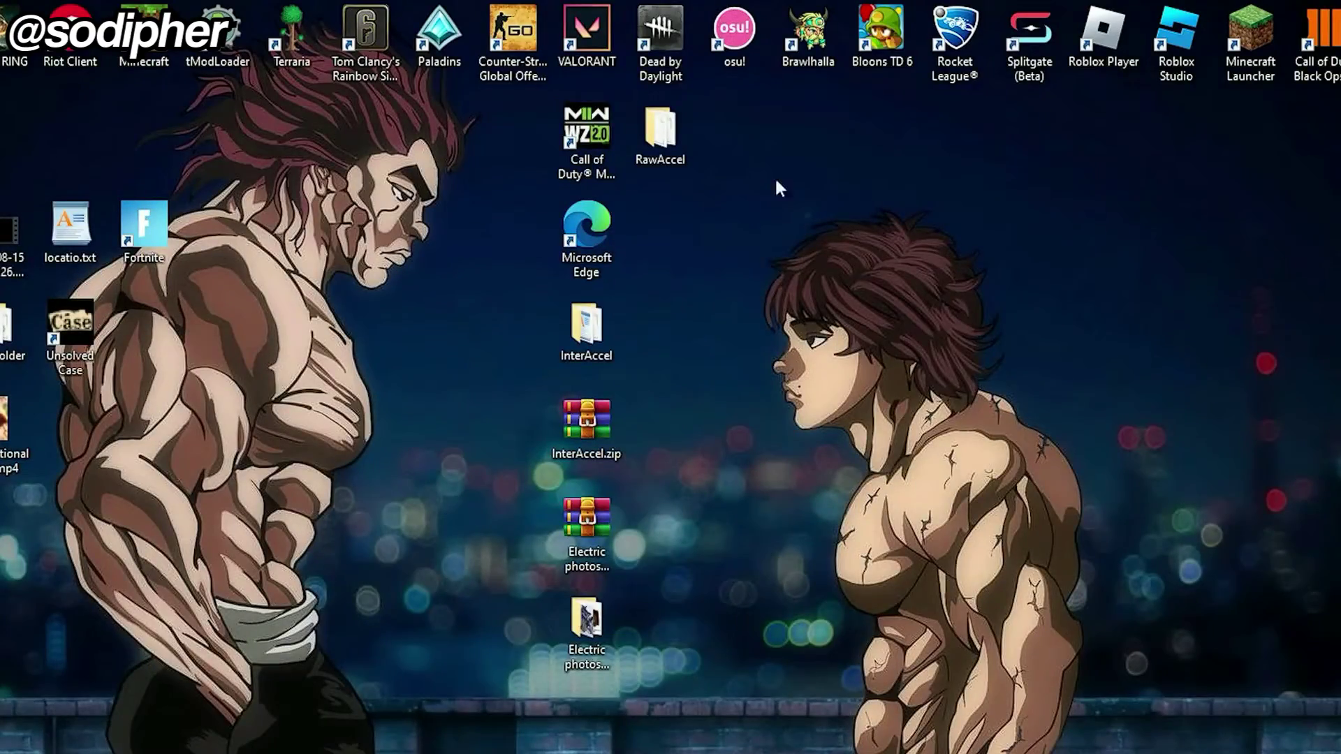
Step: Launch Valorant and go to its Video settings
{"action": "double_click", "coordinate": [587, 31]}
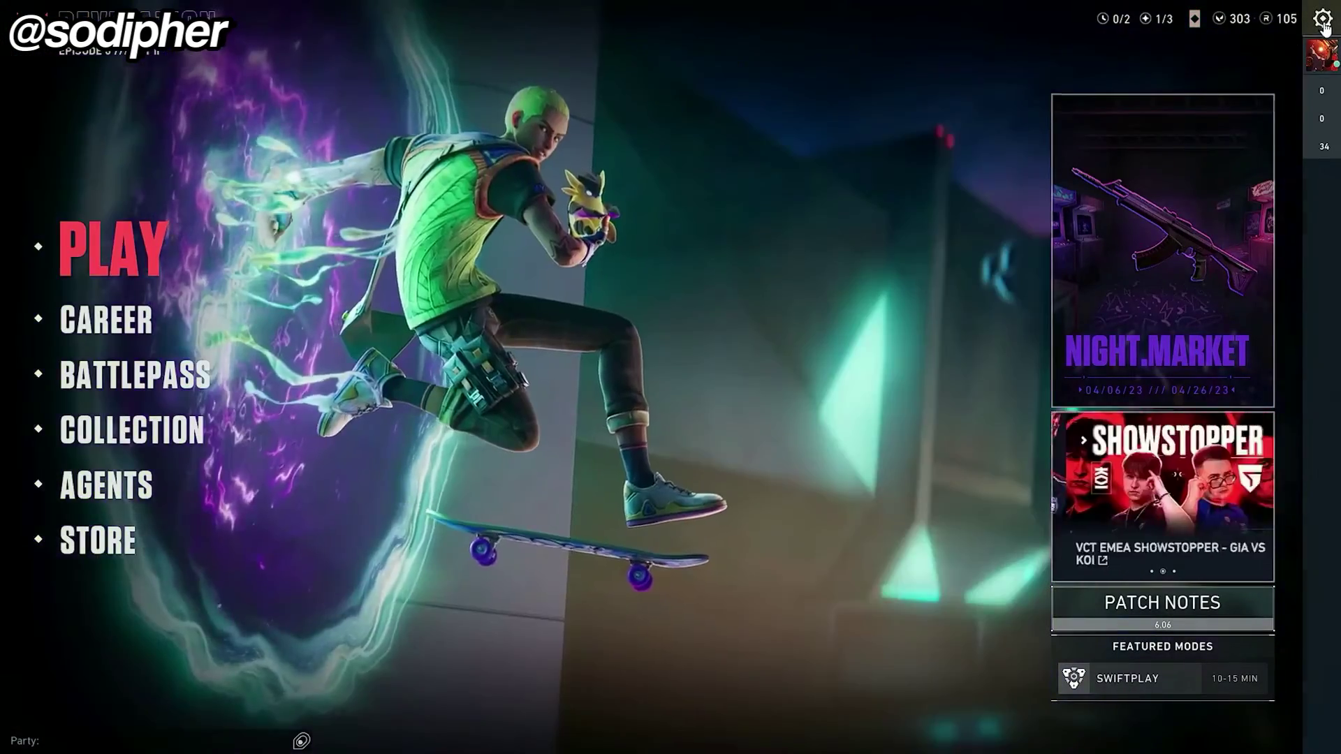
{"action": "left_click", "coordinate": [1324, 21]}
{"action": "left_click", "coordinate": [698, 286]}
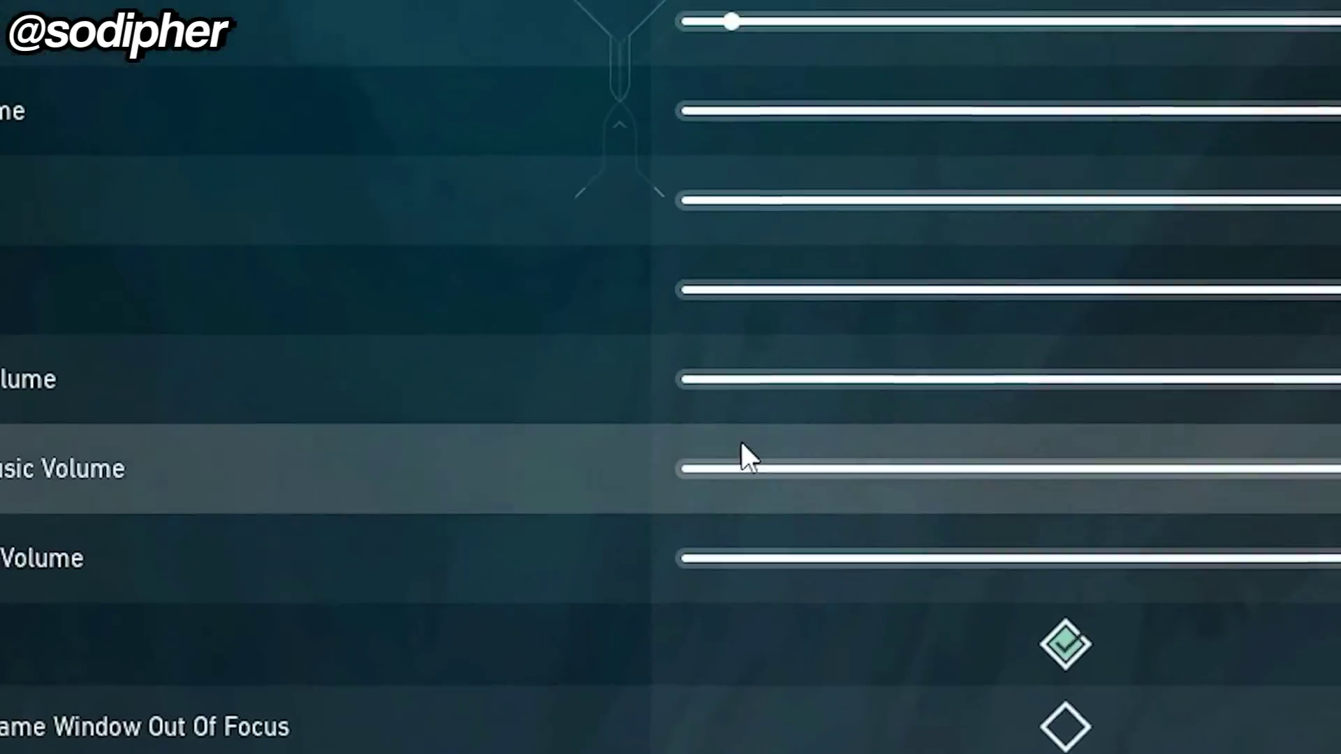
{"action": "left_click", "coordinate": [683, 54]}
Step: Set Display Mode to Windowed and Aspect Ratio Method to Fill, then apply and confirm
{"action": "left_click", "coordinate": [698, 309]}
{"action": "left_click", "coordinate": [799, 470]}
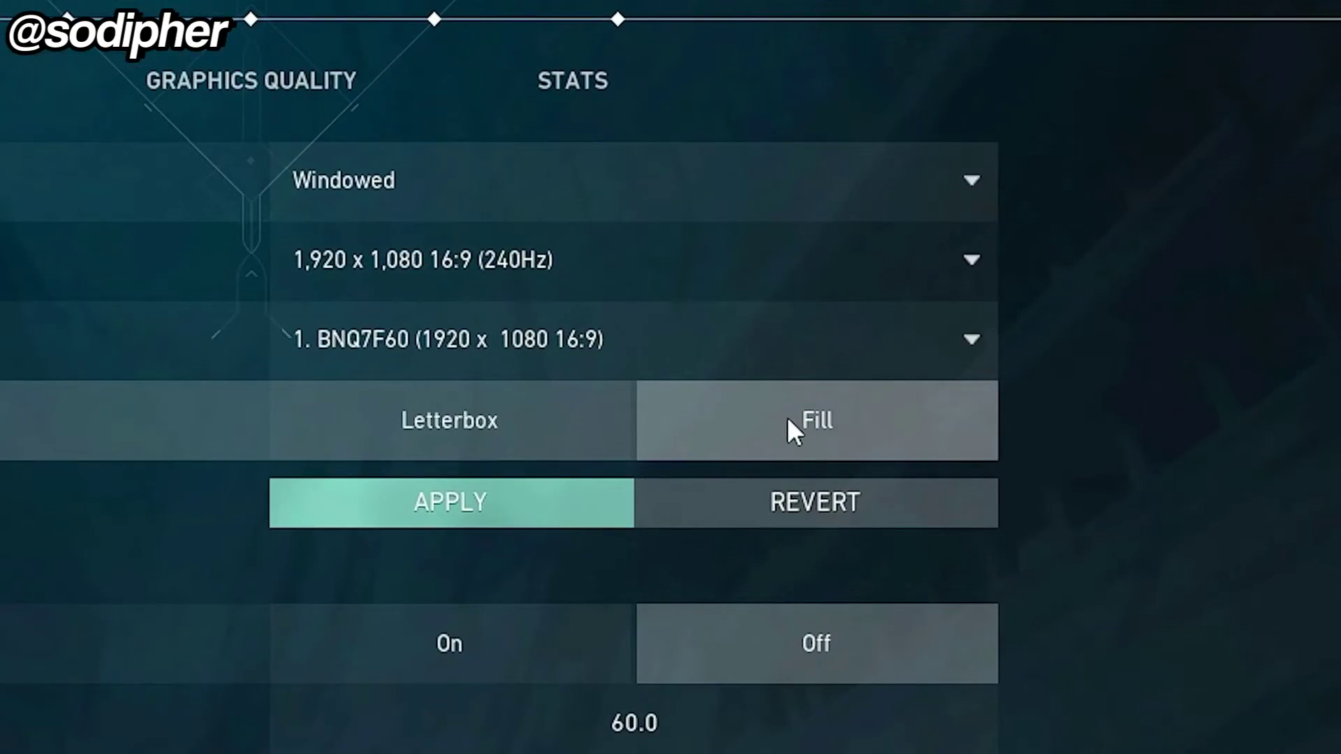
{"action": "left_click", "coordinate": [888, 269]}
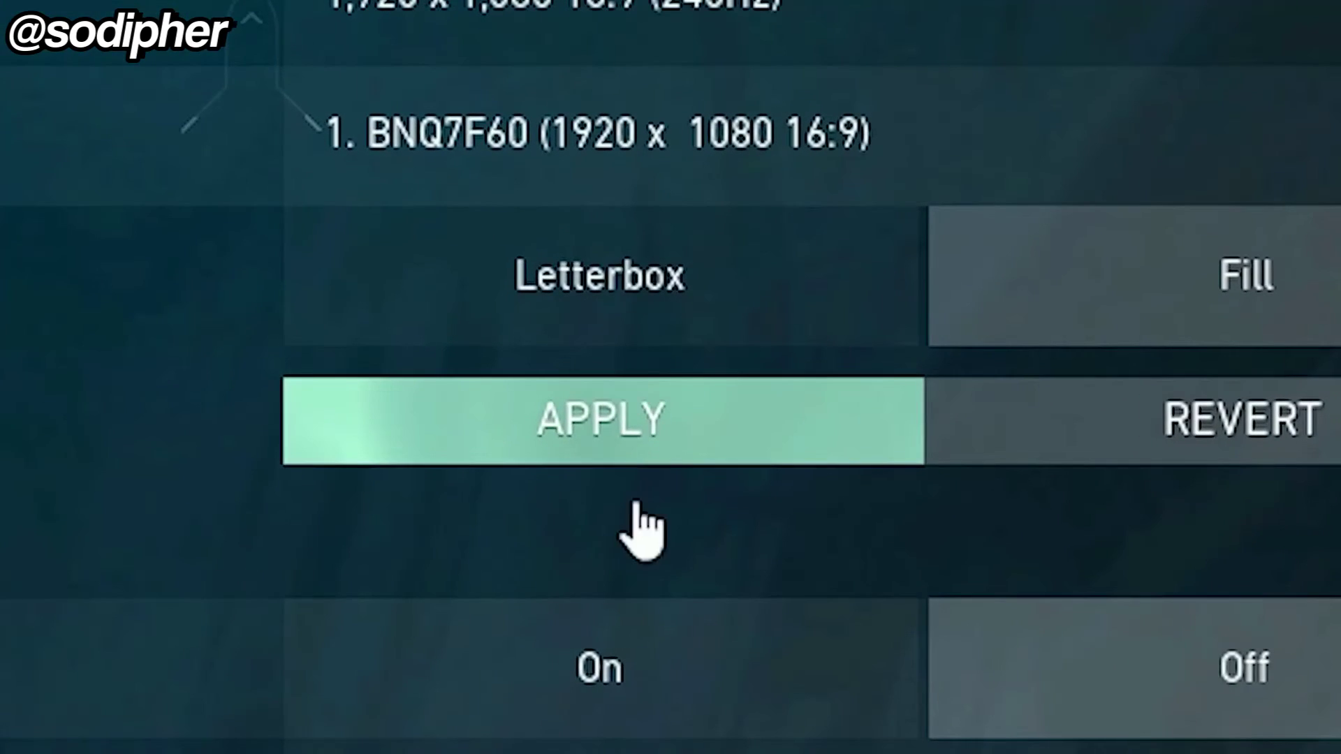
{"action": "left_click", "coordinate": [467, 513]}
{"action": "left_click", "coordinate": [608, 447]}
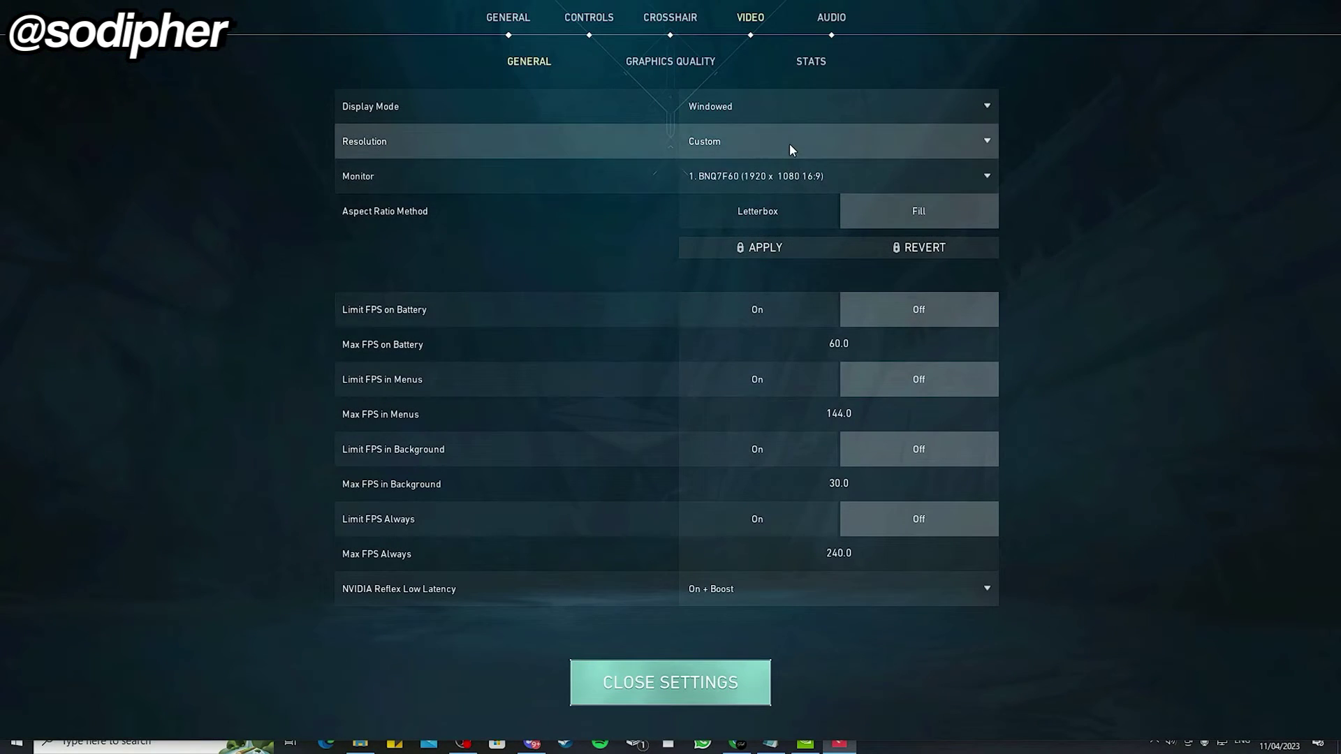
Step: Choose the 1,920 x 1,080 16:9 resolution and minimise Valorant
{"action": "left_click", "coordinate": [768, 176]}
{"action": "left_click", "coordinate": [764, 139]}
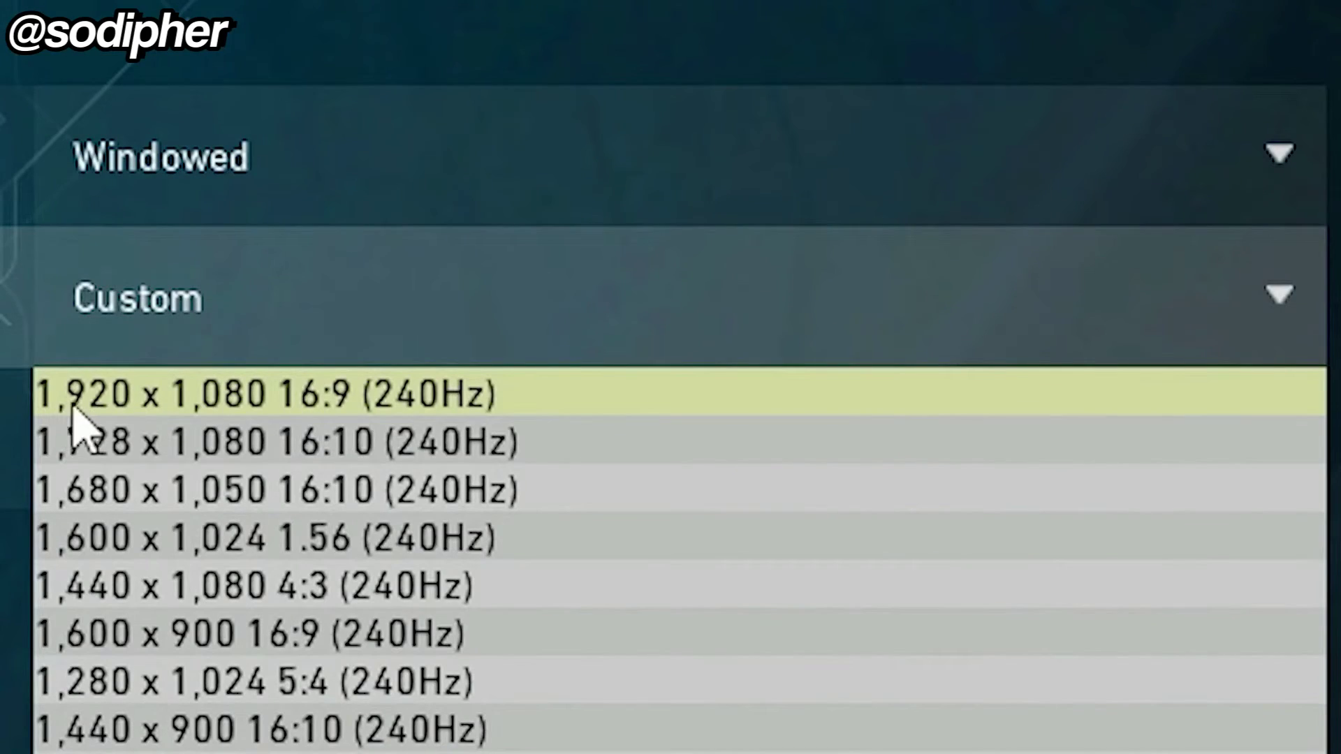
{"action": "left_click", "coordinate": [255, 406]}
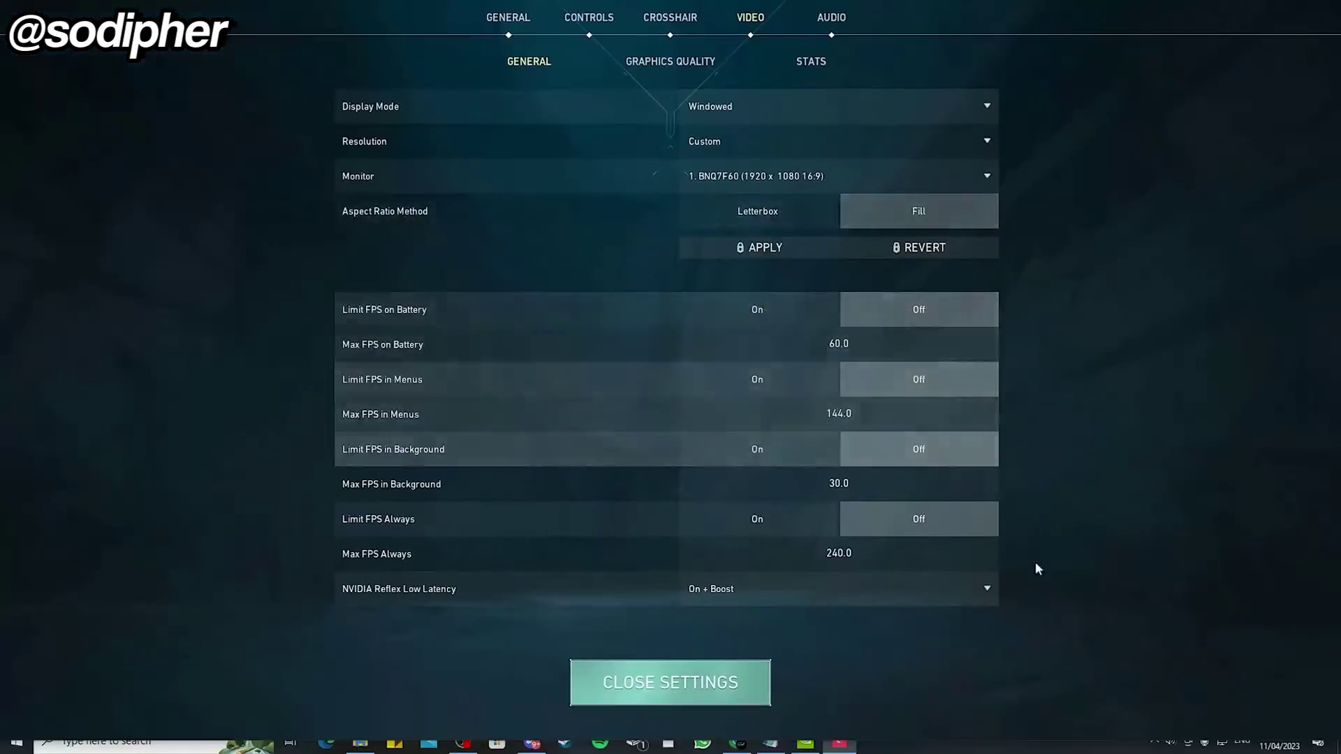
{"action": "left_click", "coordinate": [1261, 9]}
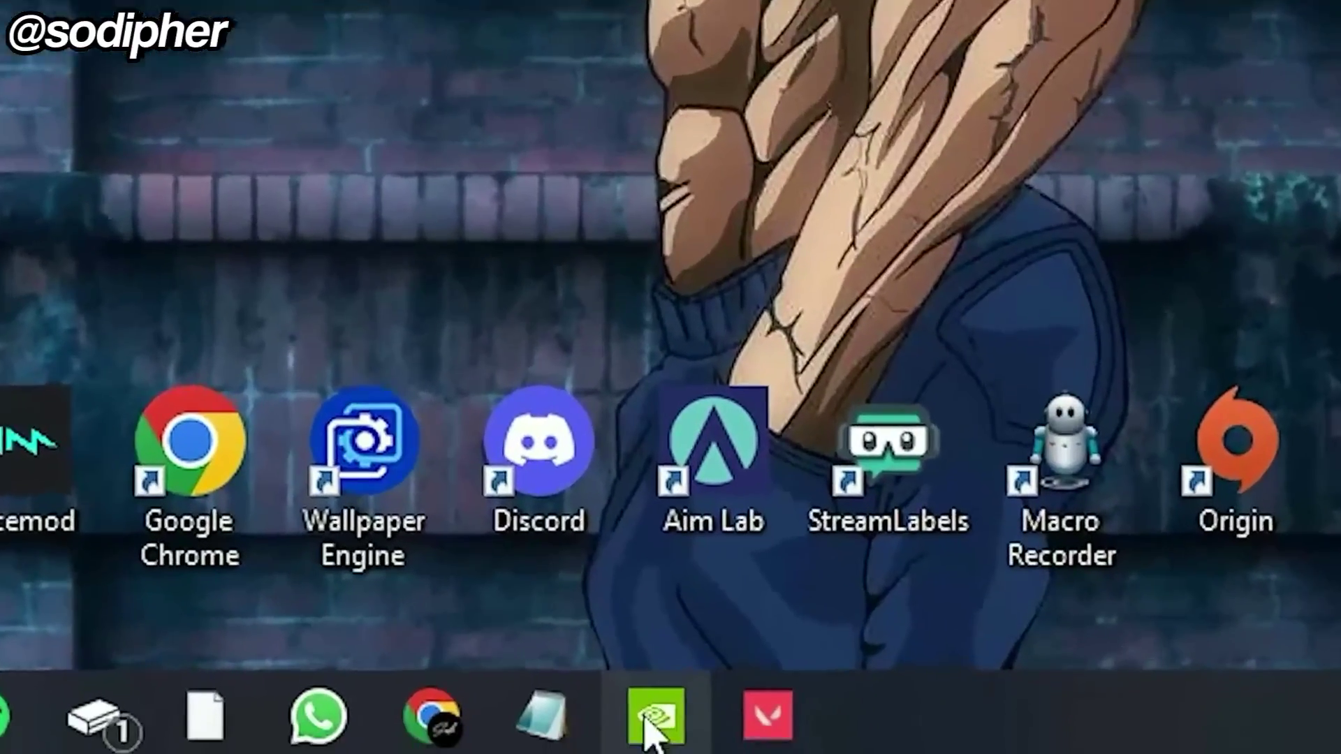
Step: Select the custom 1440 × 1080 resolution in NVIDIA Control Panel, apply, and keep it
{"action": "left_click", "coordinate": [805, 741]}
{"action": "scroll", "coordinate": [309, 144], "scroll_direction": "up", "scroll_amount": 5}
{"action": "left_click", "coordinate": [590, 507]}
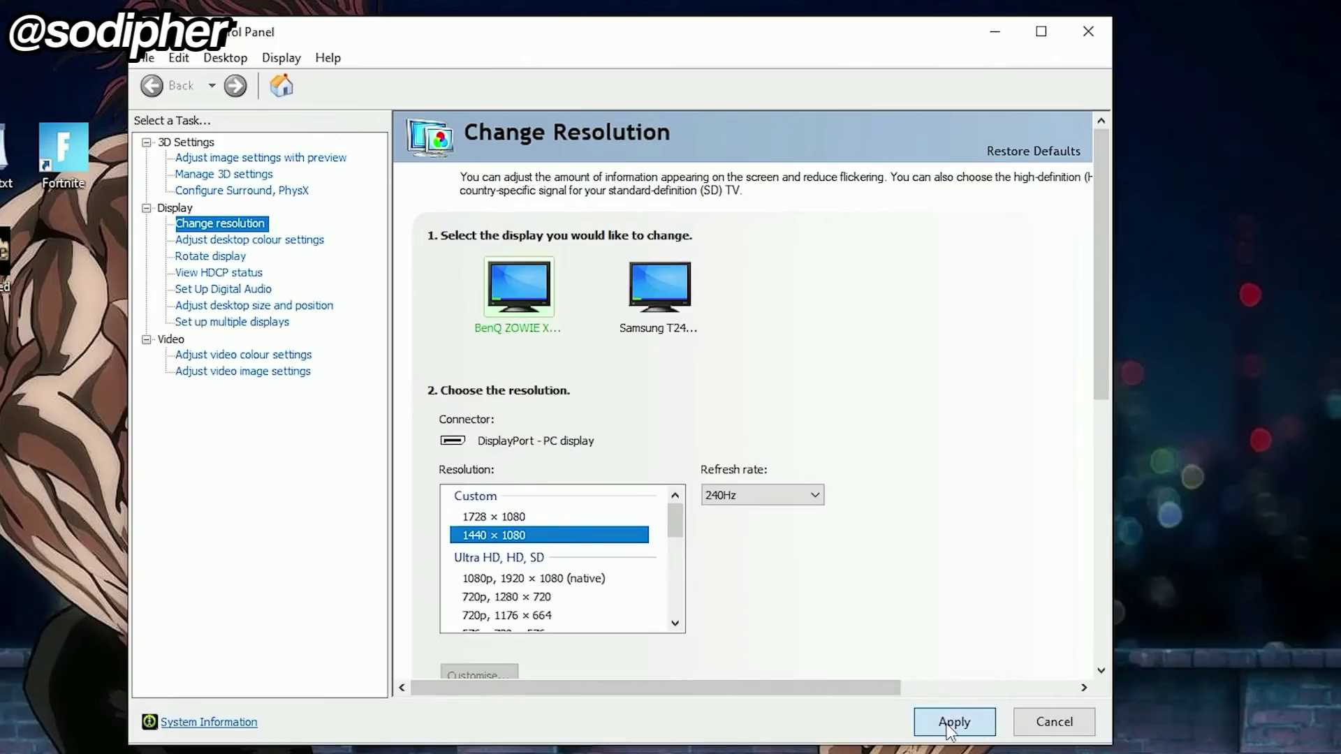
{"action": "left_click", "coordinate": [952, 719]}
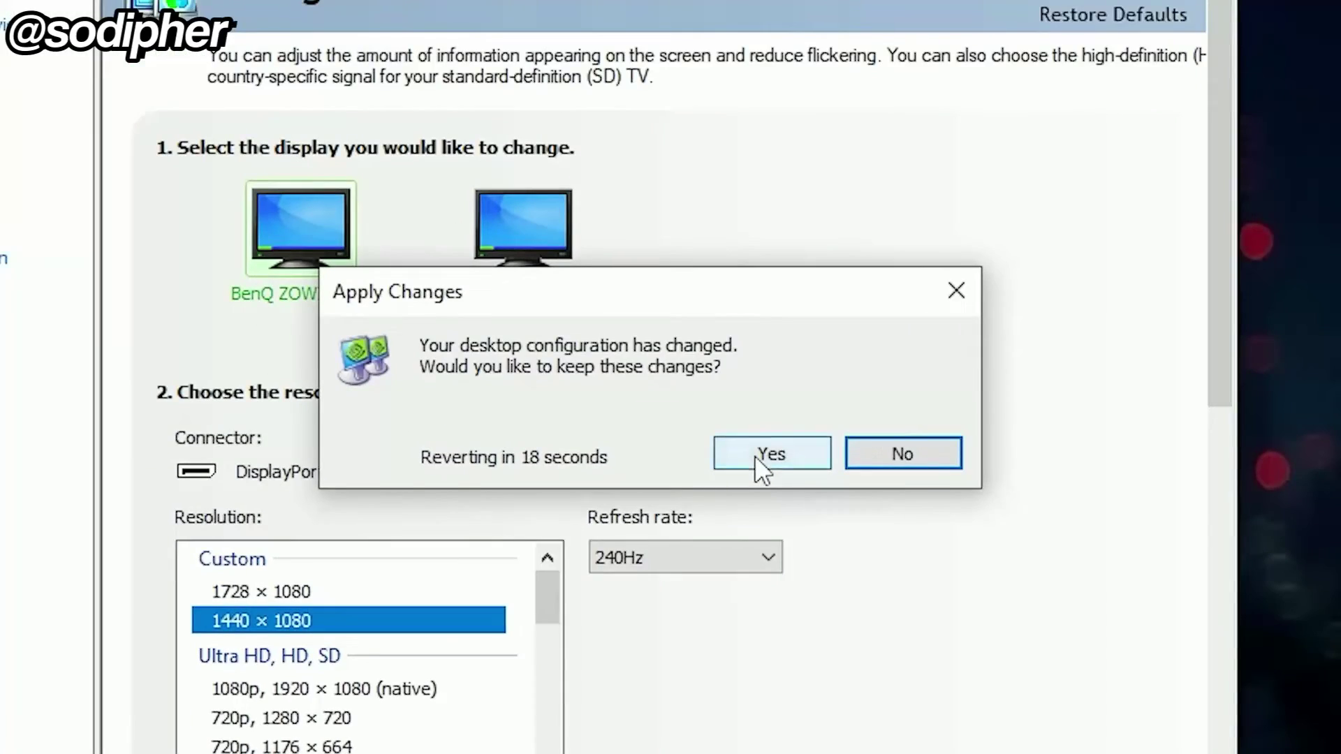
{"action": "left_click", "coordinate": [730, 322]}
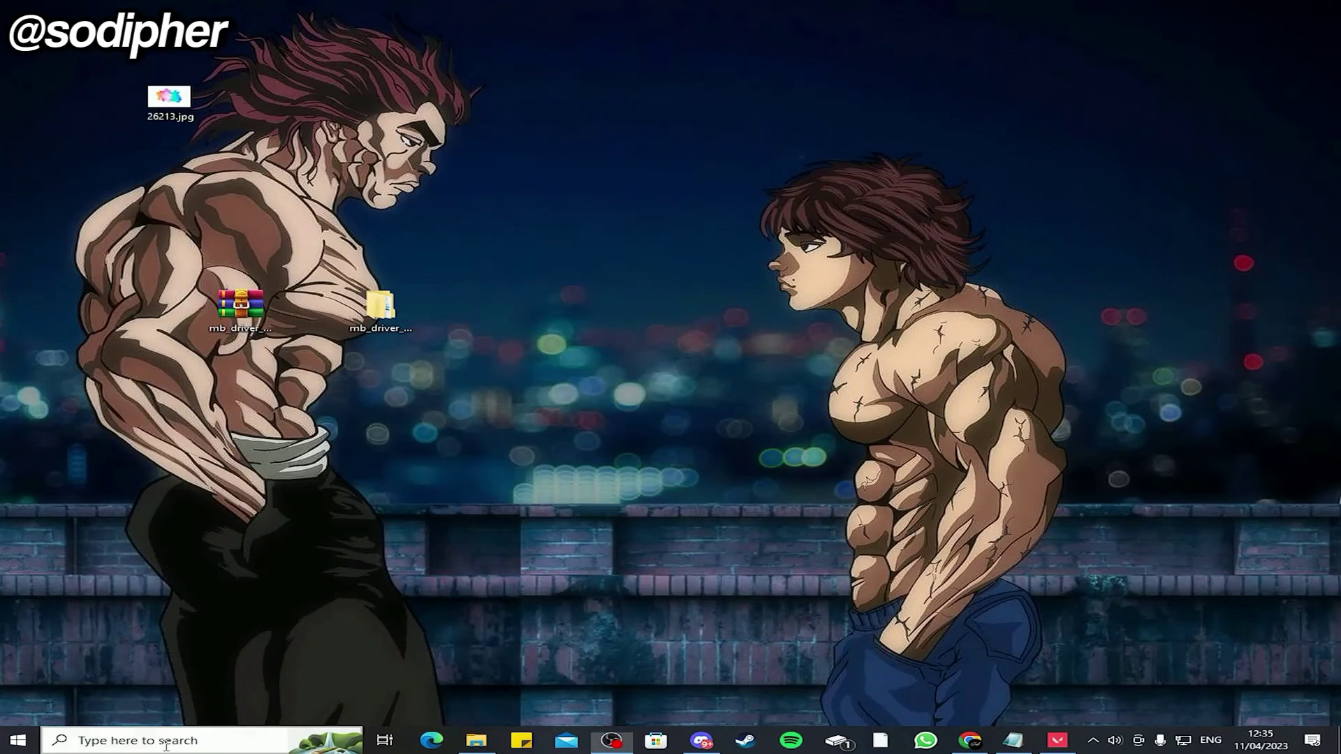
{"action": "left_click", "coordinate": [166, 744]}
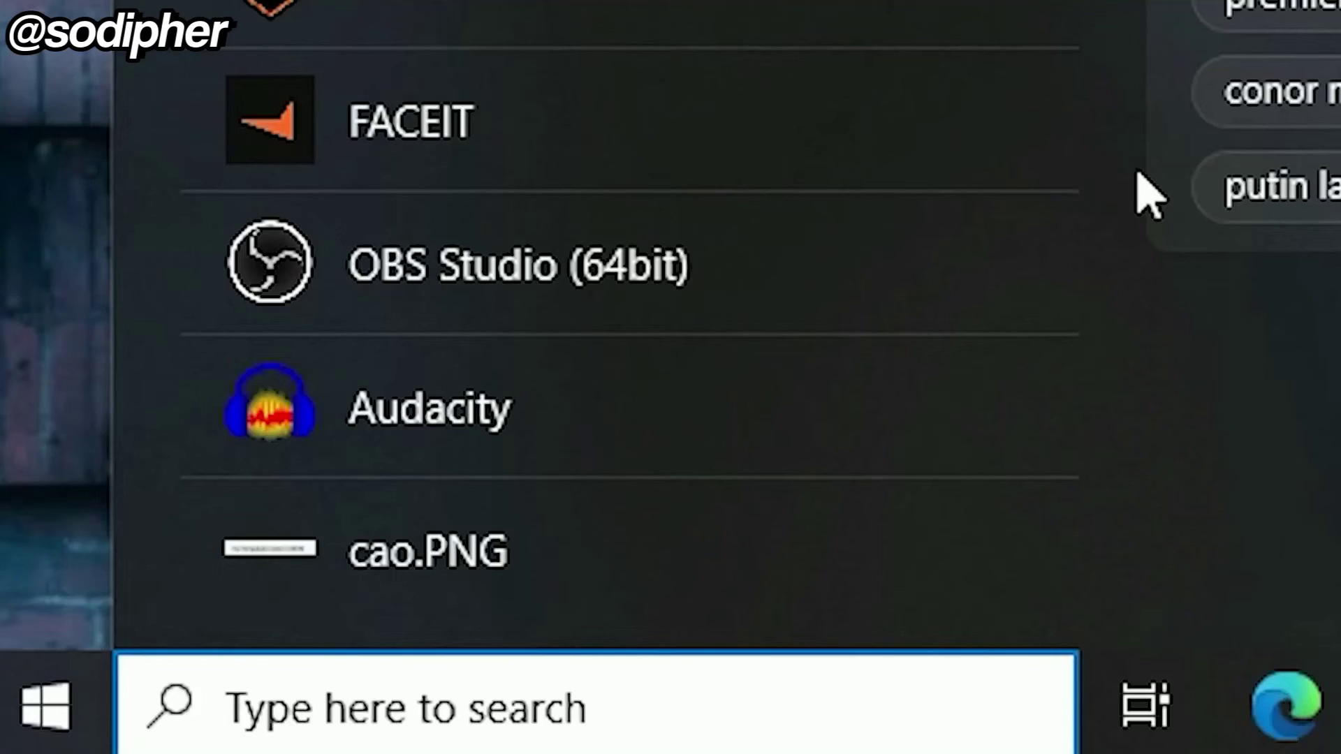
Step: In WinExplorer, remove the WS_BORDER style from the VALORANT [UnrealWindow] window
{"action": "type", "text": "winexp"}
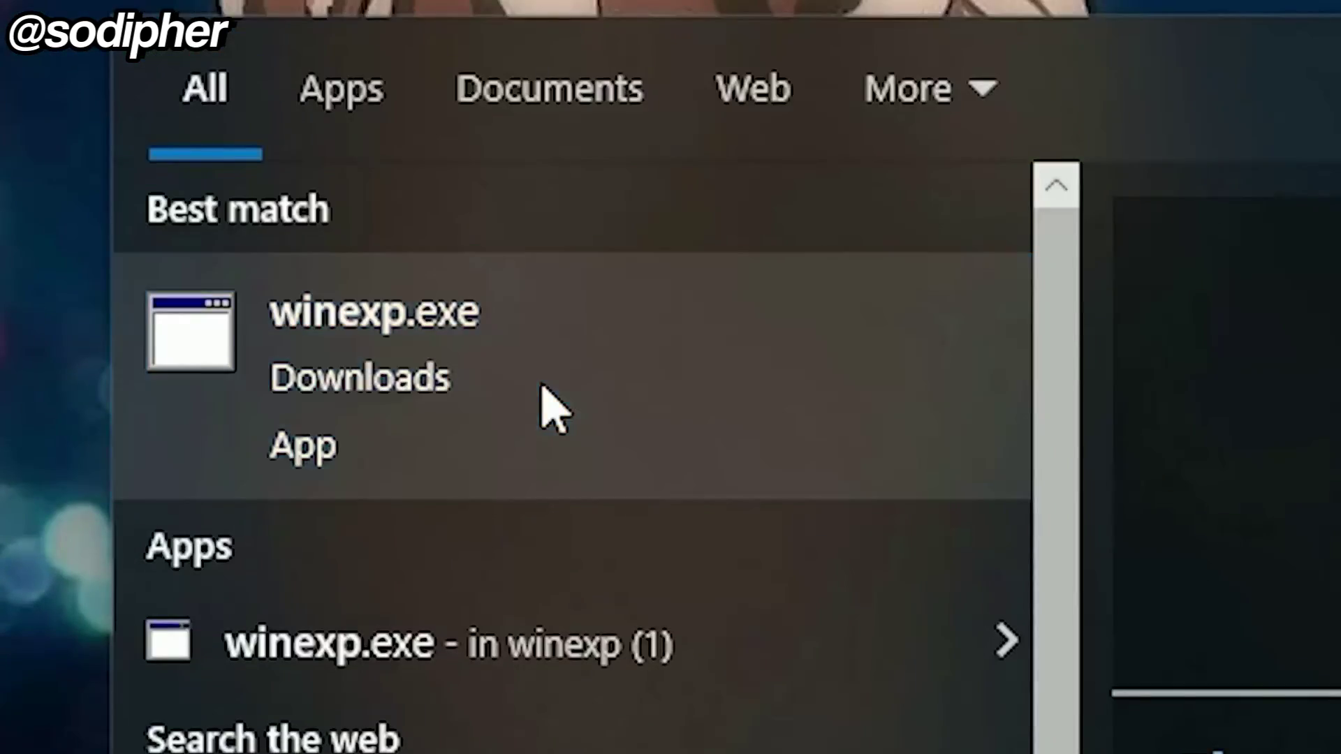
{"action": "left_click", "coordinate": [539, 405]}
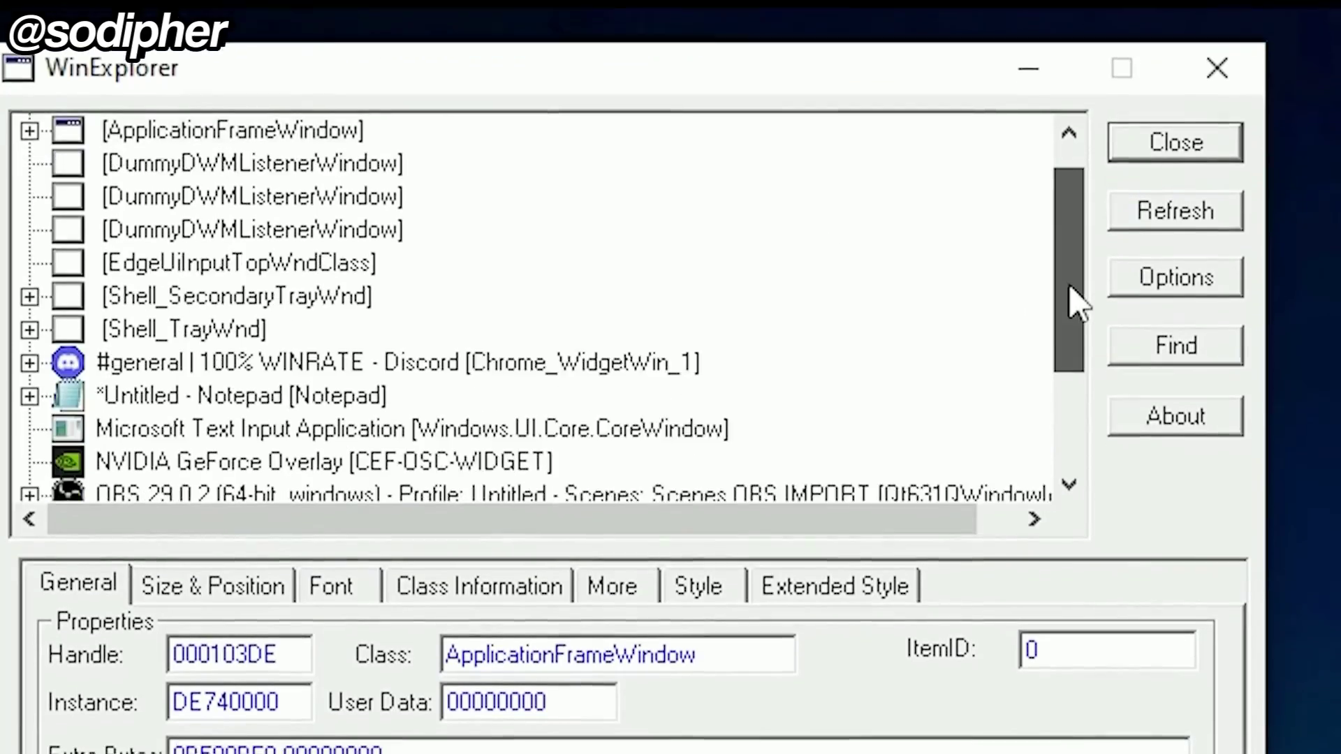
{"action": "left_click_drag", "start_coordinate": [480, 84], "coordinate": [481, 140]}
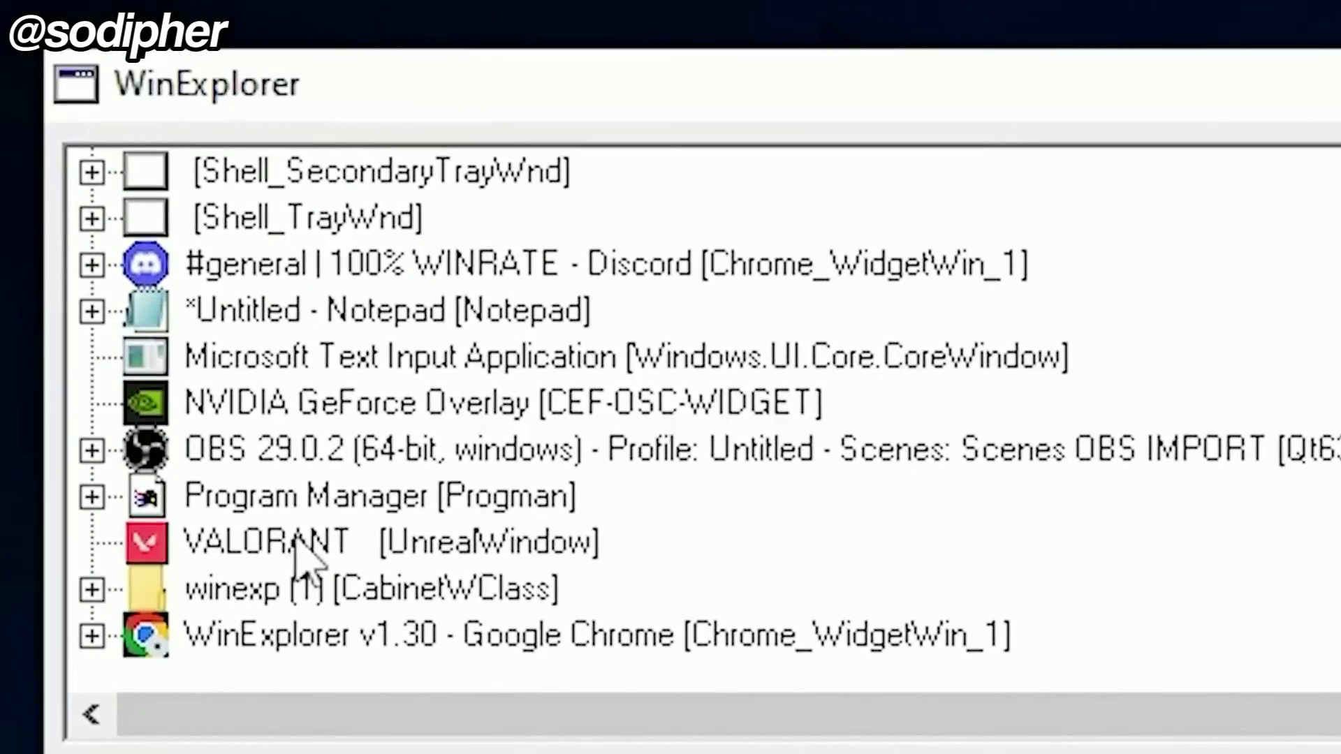
{"action": "left_click", "coordinate": [183, 333]}
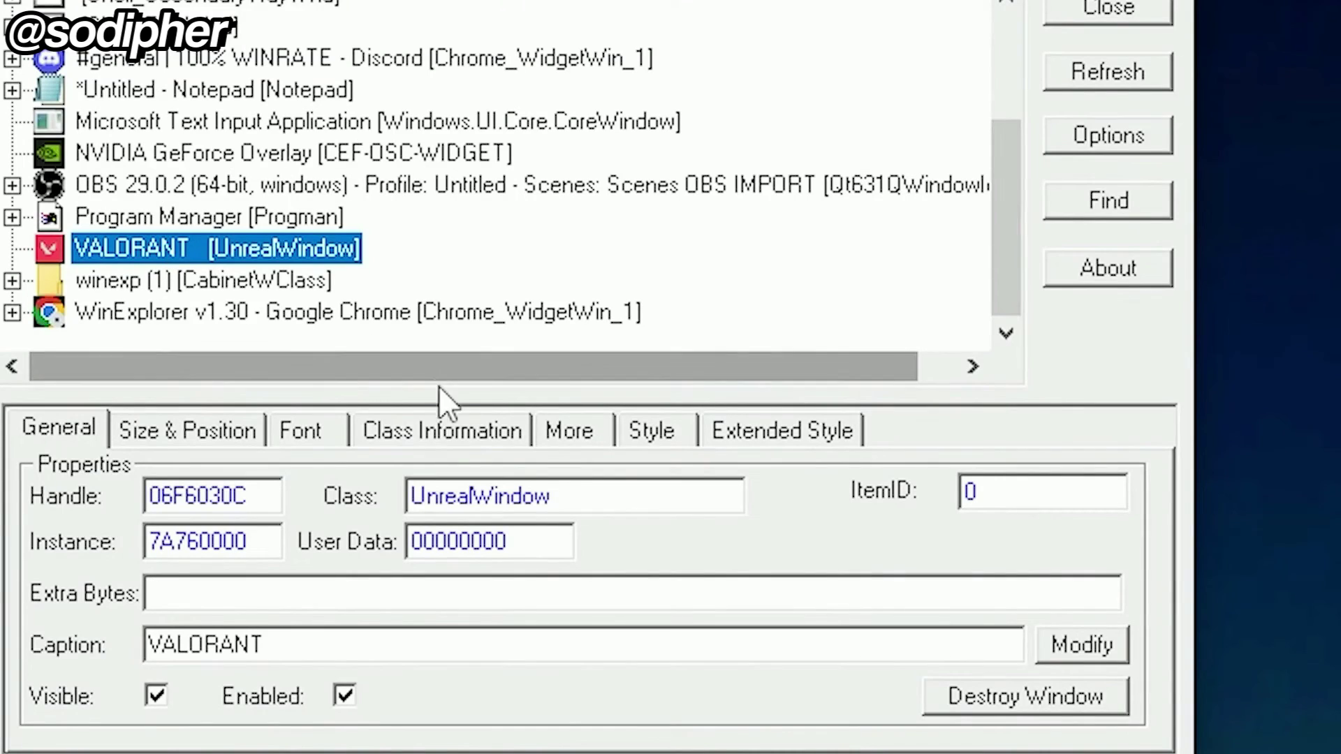
{"action": "left_click", "coordinate": [675, 437]}
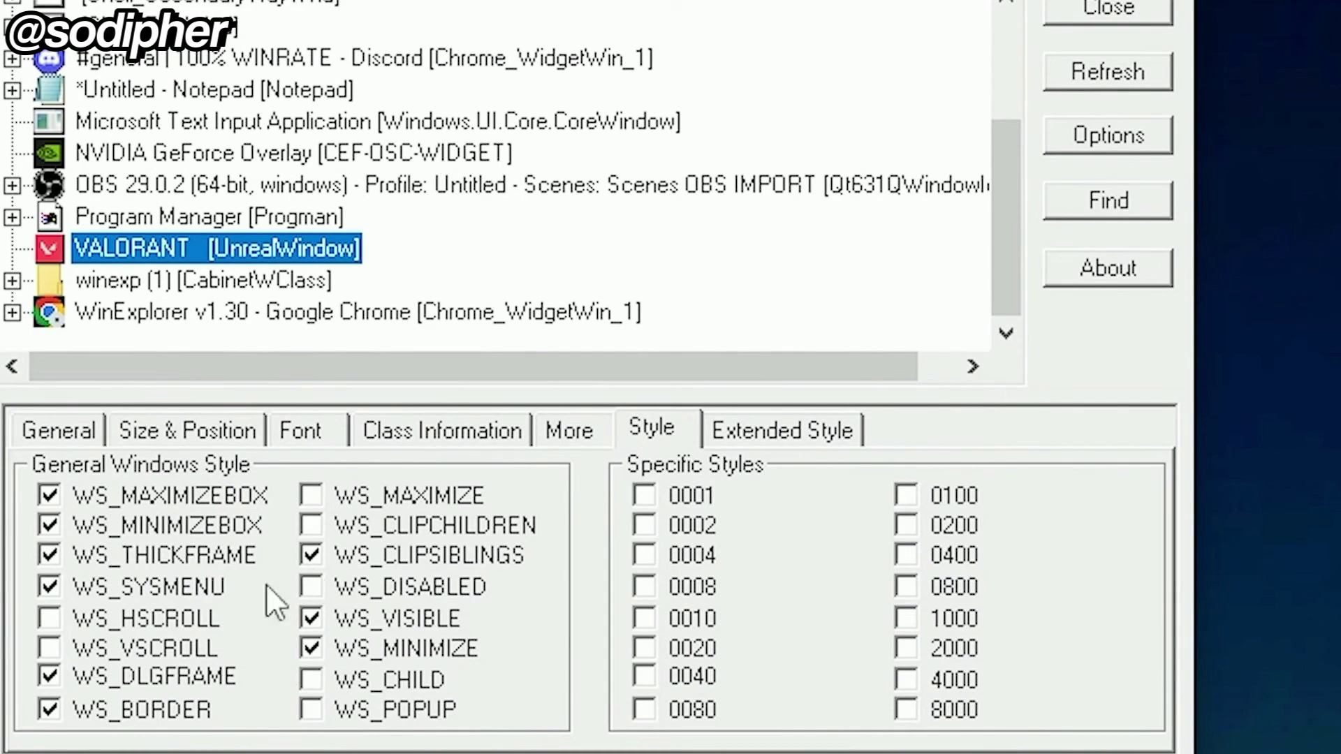
{"action": "left_click", "coordinate": [50, 713]}
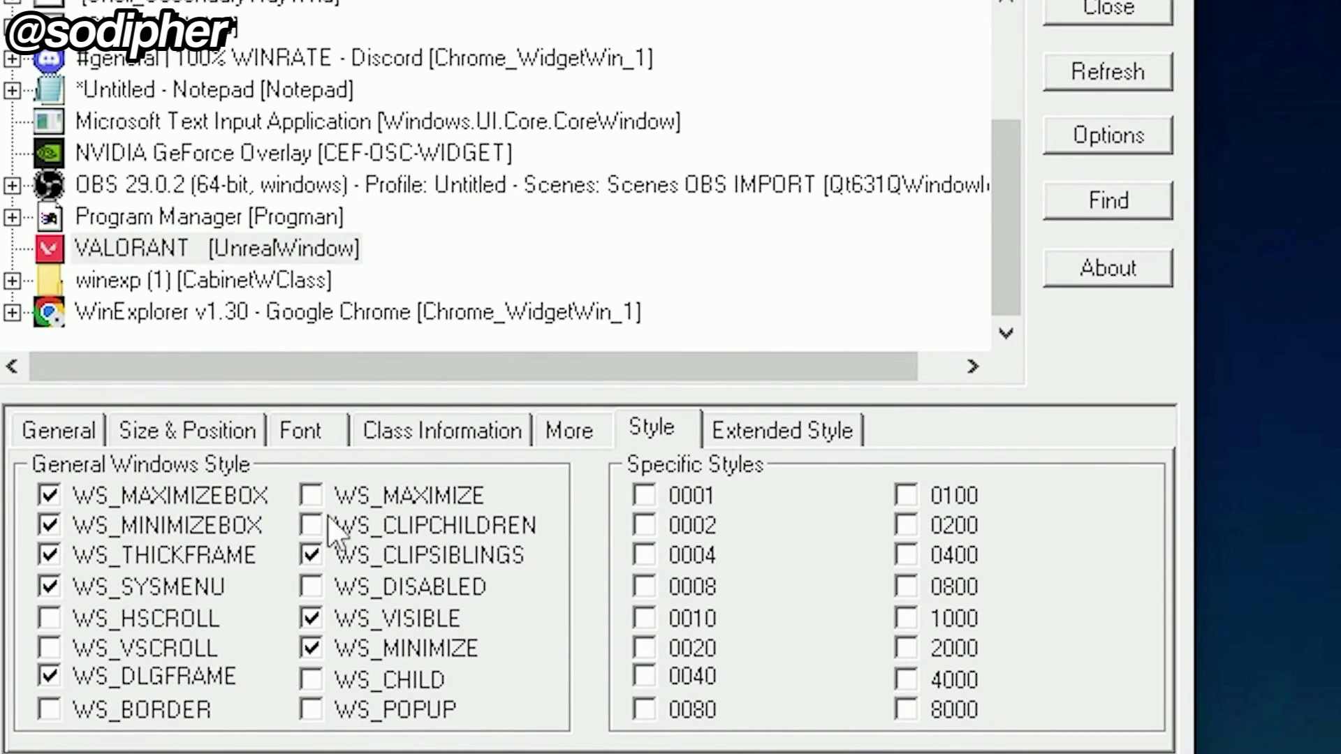
Step: Maximise the VALORANT window and check that Valorant's settings show 1,440 x 1,080 4:3
{"action": "left_click", "coordinate": [244, 447]}
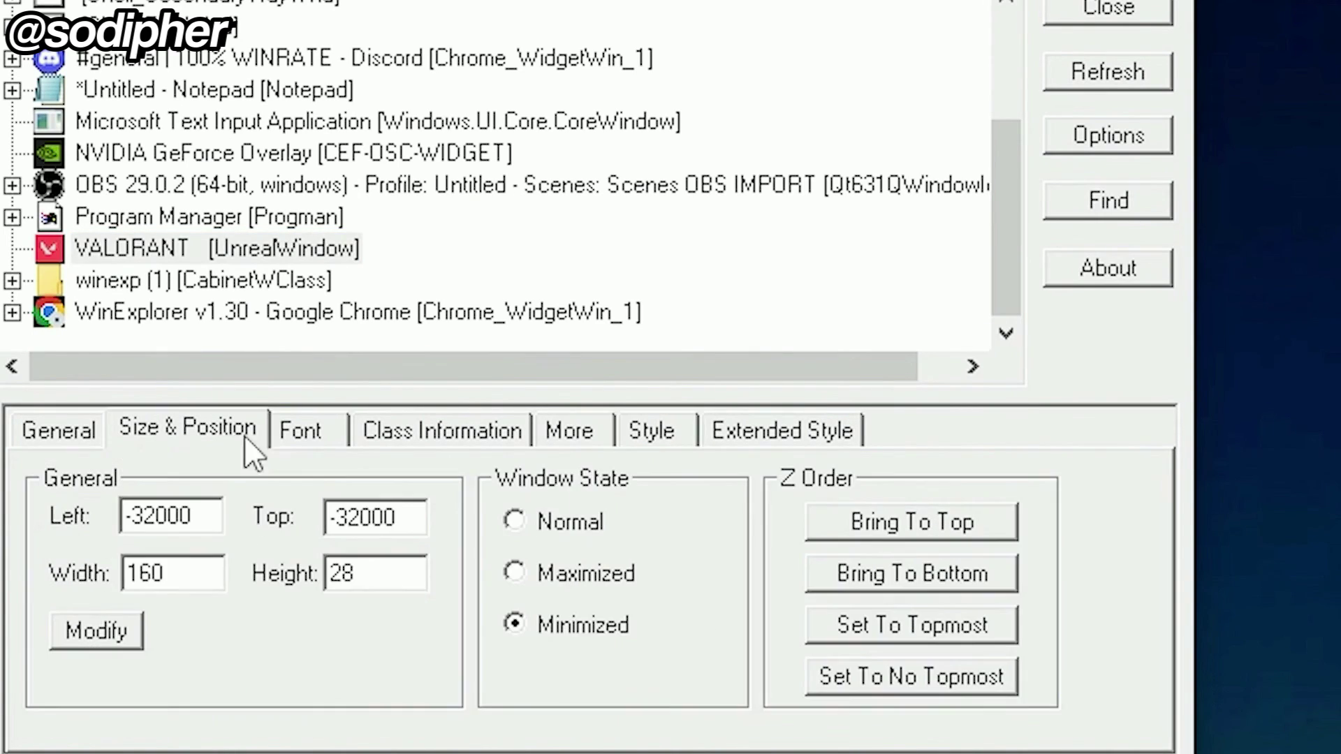
{"action": "left_click", "coordinate": [516, 576]}
{"action": "key", "text": "Escape"}
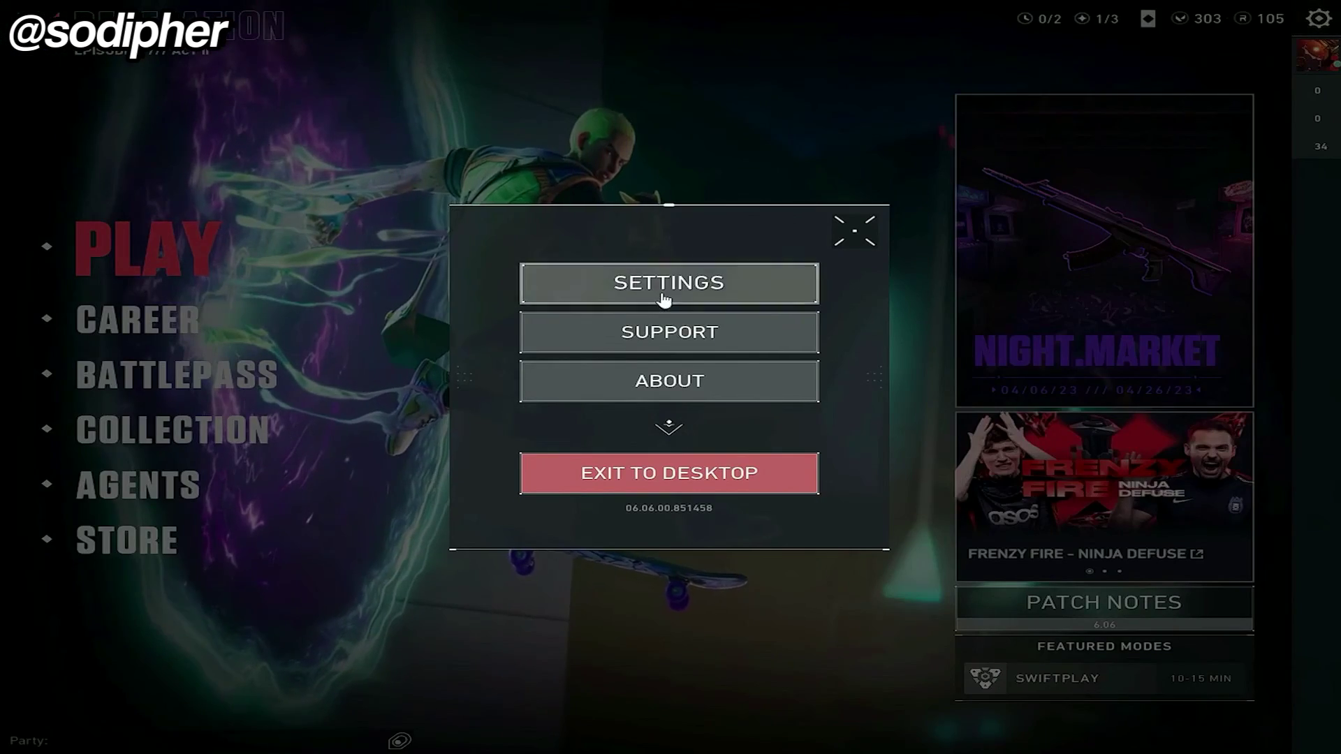
{"action": "left_click", "coordinate": [667, 283]}
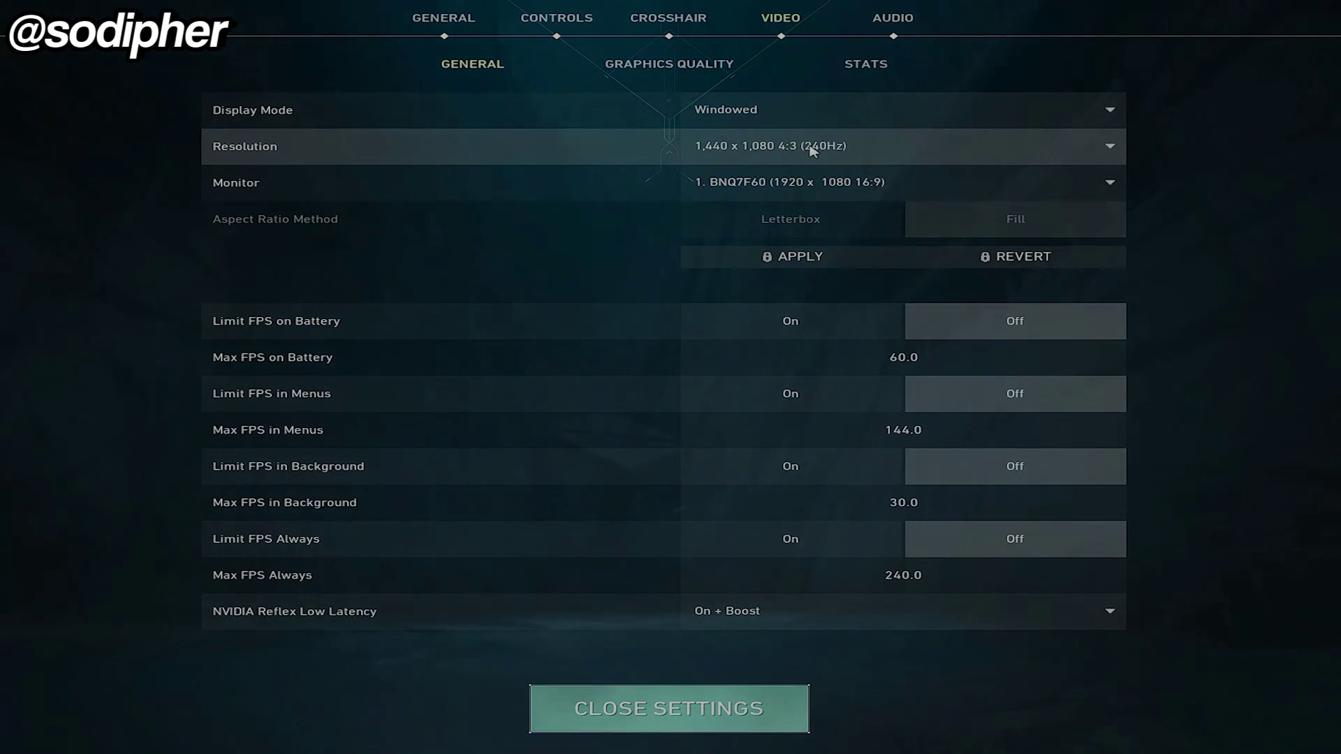